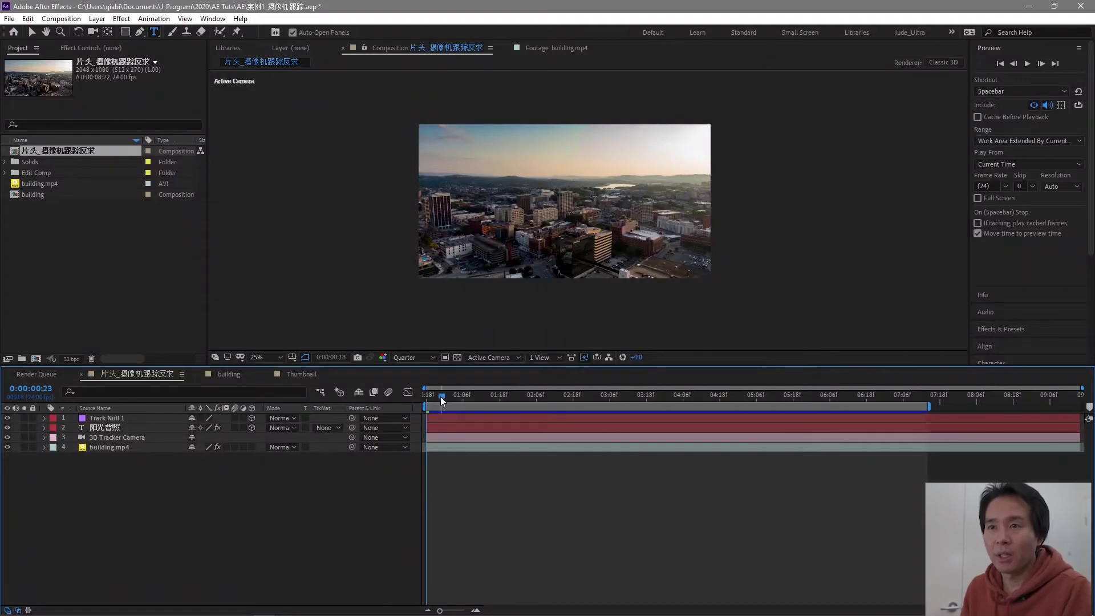
# Step: Deselect all layers, return to the Selection tool and save the project
pyautogui.hotkey('ctrl', 'a')
pyautogui.click(122, 497)
pyautogui.press('v')
pyautogui.hotkey('ctrl', 's')
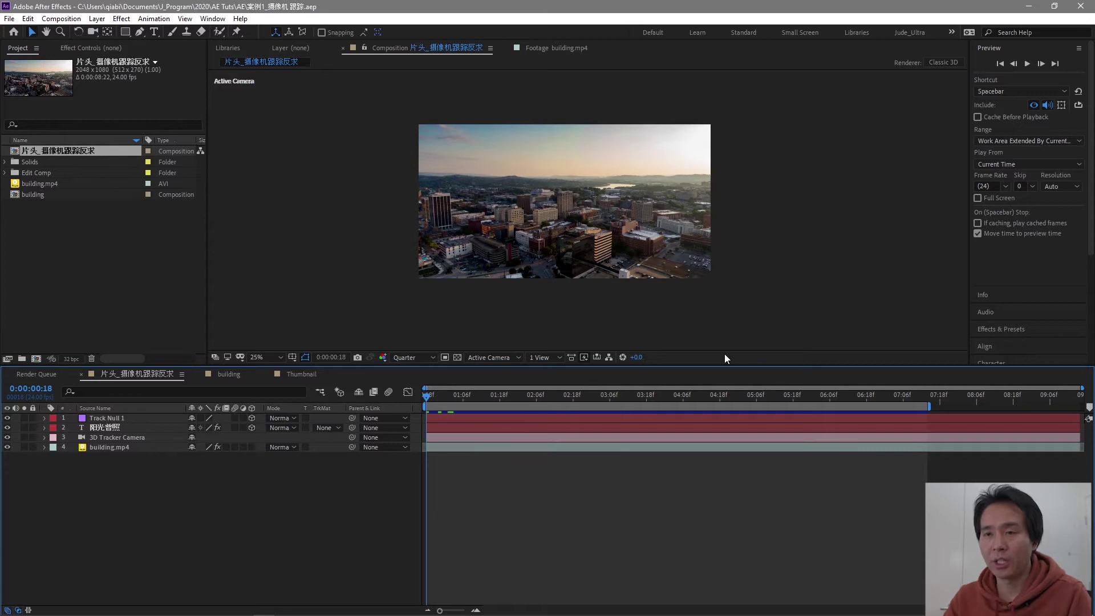
# Step: Preview the finished city shot with the title, then scrub back near the start
pyautogui.press('space')
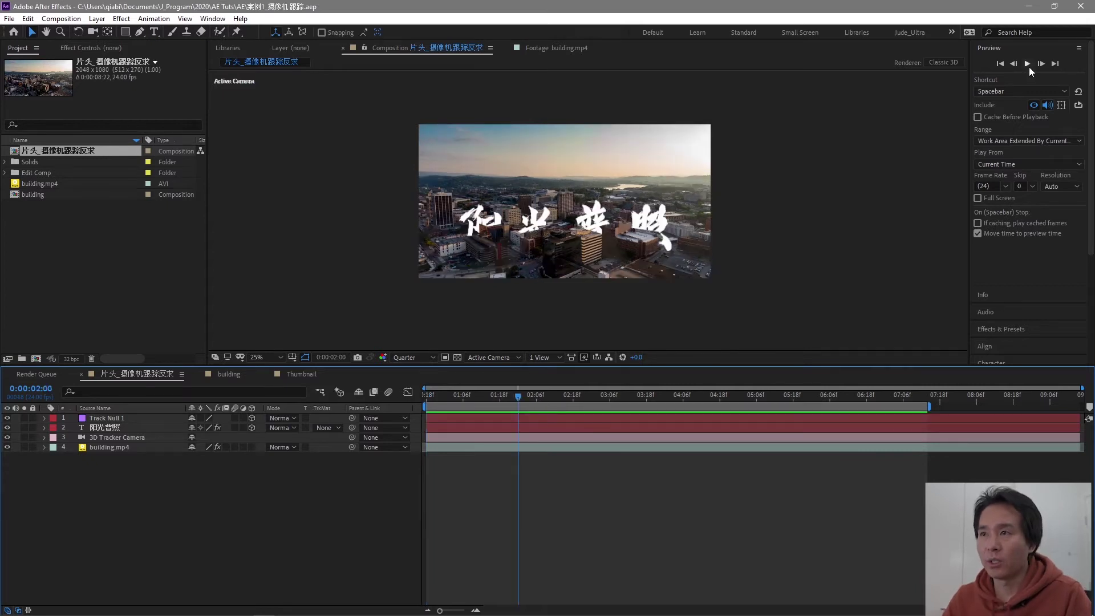
pyautogui.click(1027, 64)
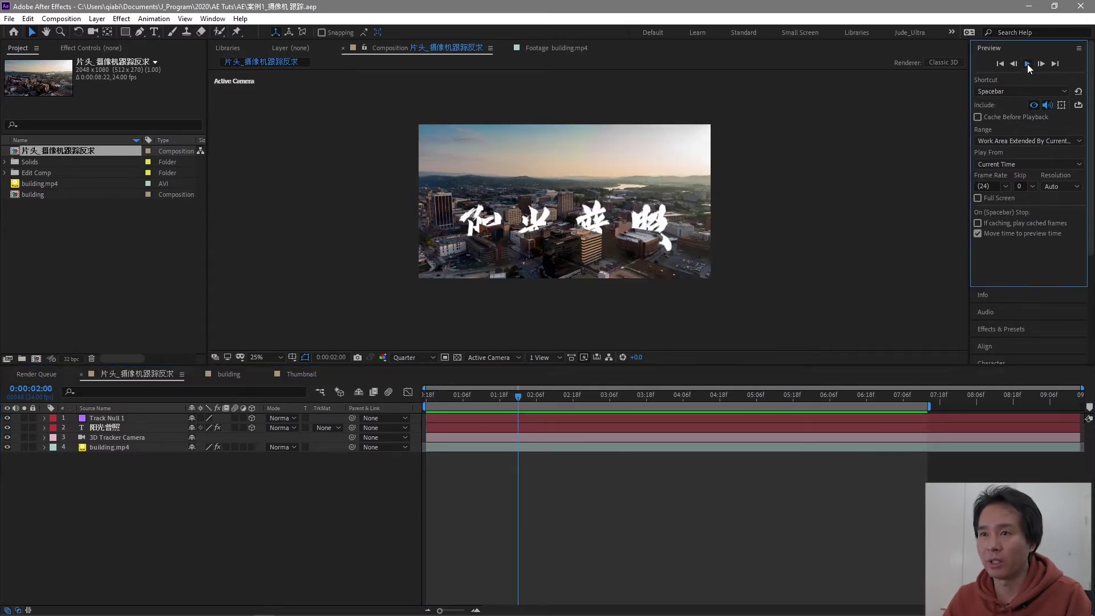
pyautogui.click(1028, 64)
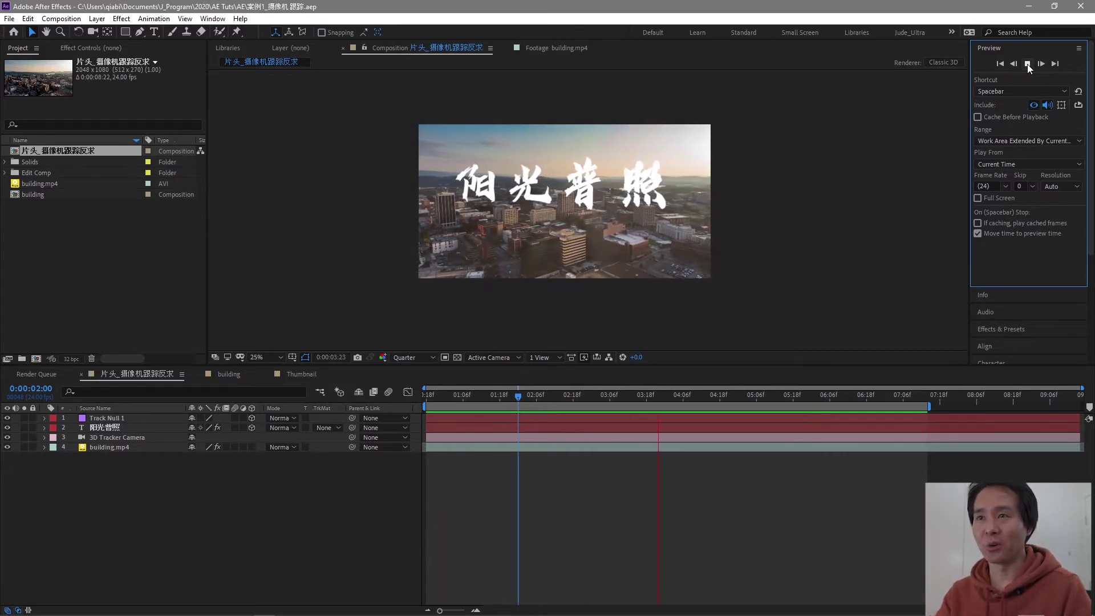
pyautogui.moveTo(736, 395)
pyautogui.mouseDown()
pyautogui.moveTo(411, 382)
pyautogui.moveTo(418, 392)
pyautogui.mouseUp()
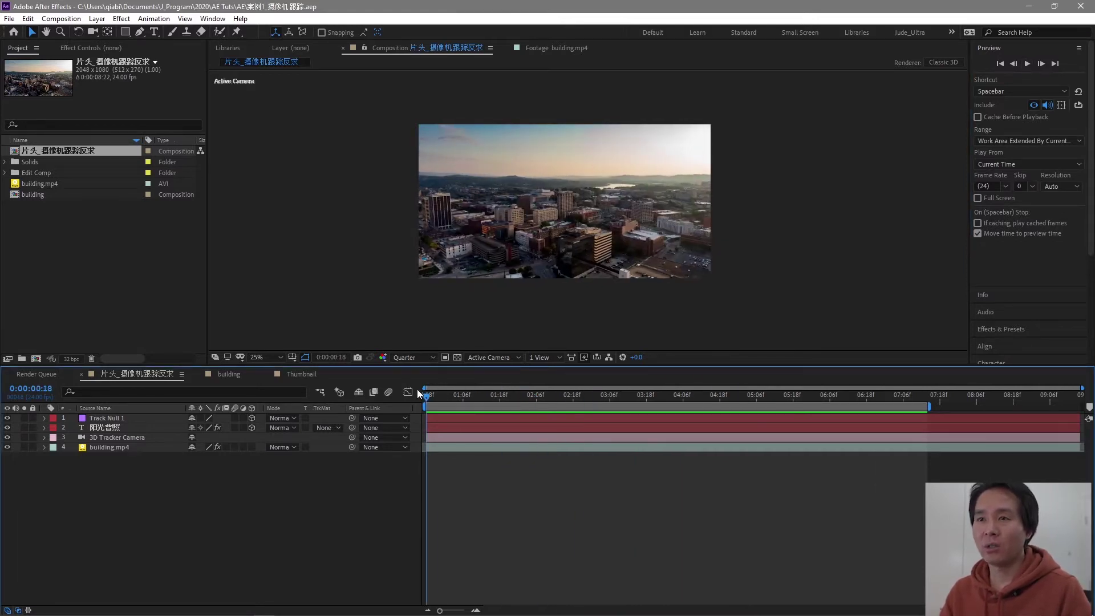
# Step: Clear the layer selection and select building.mp4 in the Project panel
pyautogui.click(140, 448)
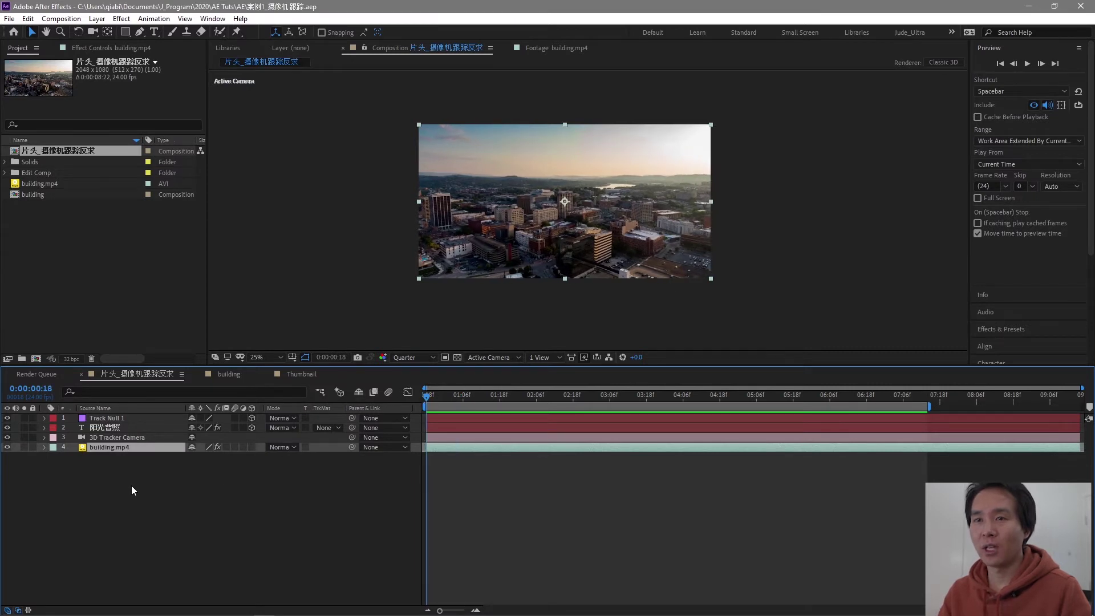
pyautogui.moveTo(141, 489); pyautogui.dragTo(148, 419)
pyautogui.moveTo(123, 512)
pyautogui.mouseDown()
pyautogui.moveTo(123, 457)
pyautogui.moveTo(151, 406)
pyautogui.mouseUp()
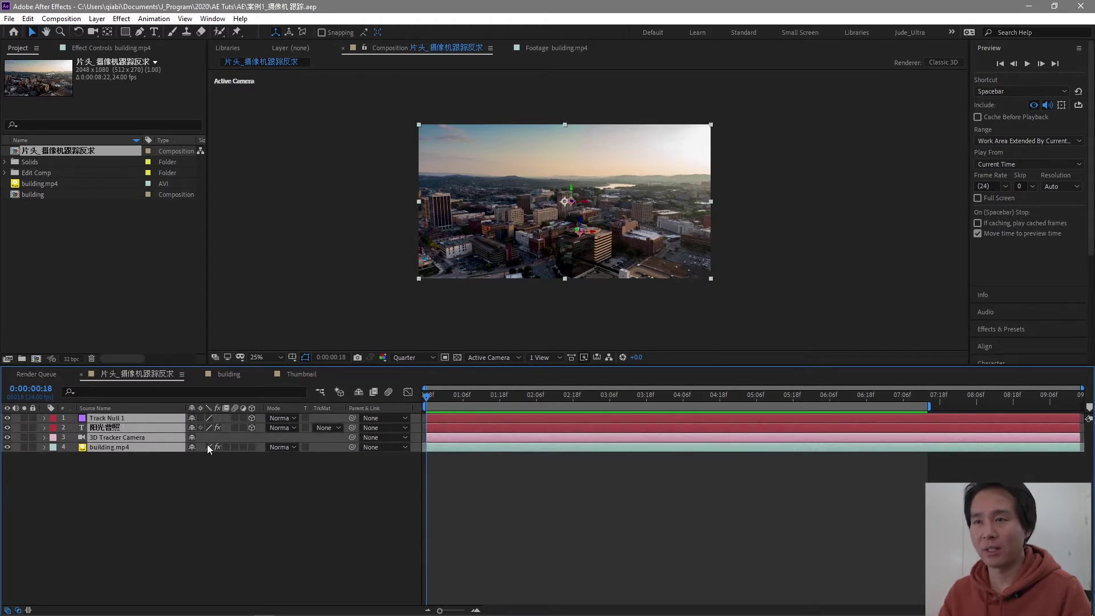
pyautogui.click(76, 149)
pyautogui.click(48, 185)
pyautogui.click(54, 195)
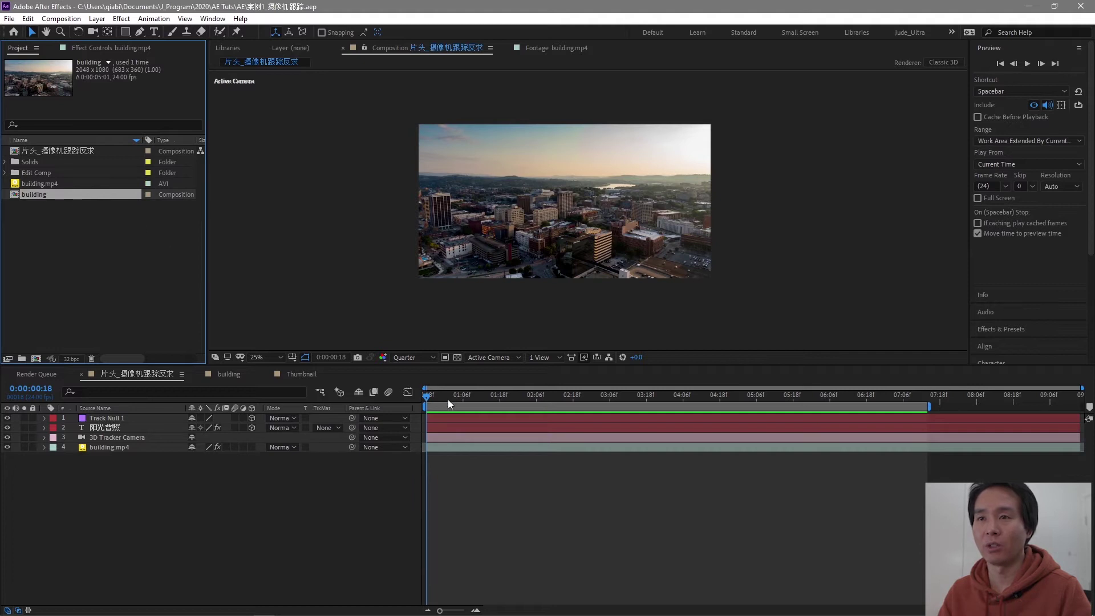
# Step: Create the building composition from building.mp4 and scrub through its footage
pyautogui.moveTo(45, 184); pyautogui.dragTo(58, 194)
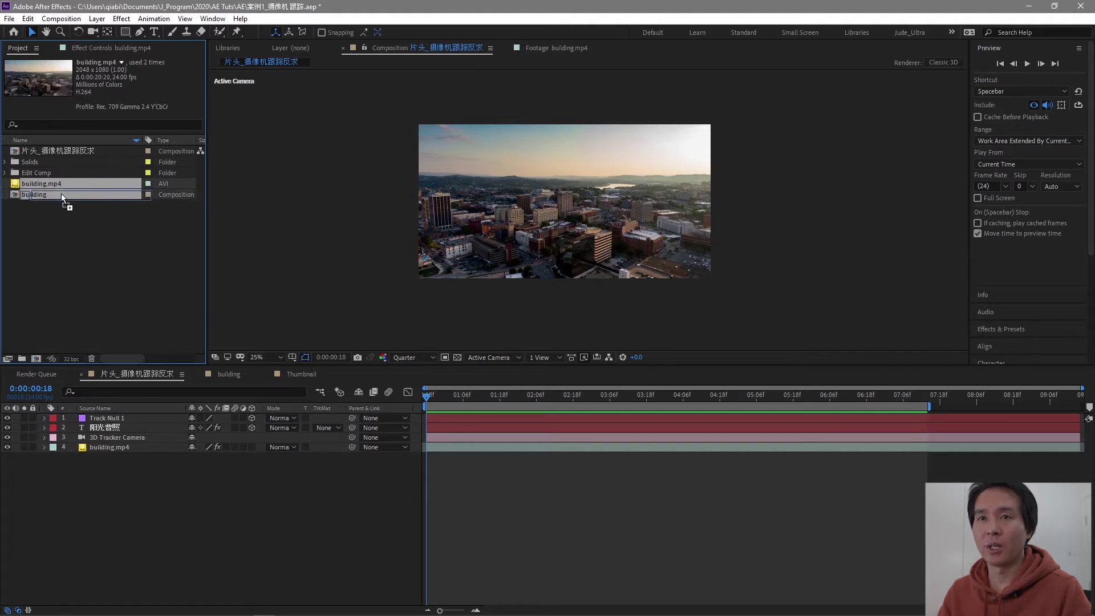
pyautogui.moveTo(57, 286)
pyautogui.mouseDown()
pyautogui.moveTo(36, 357)
pyautogui.moveTo(52, 269)
pyautogui.mouseUp()
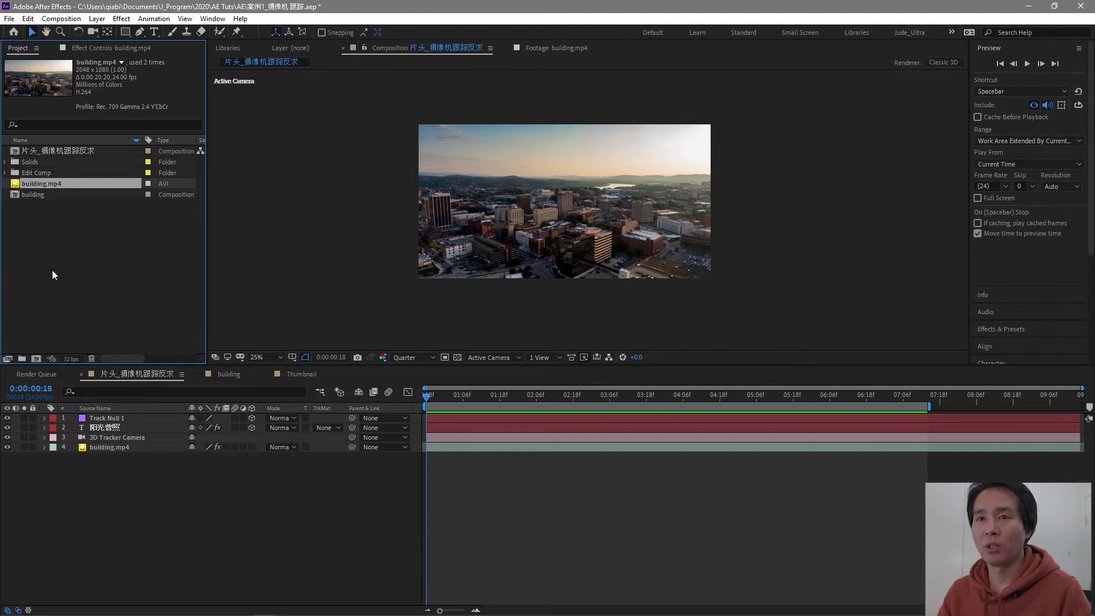
pyautogui.click(35, 360)
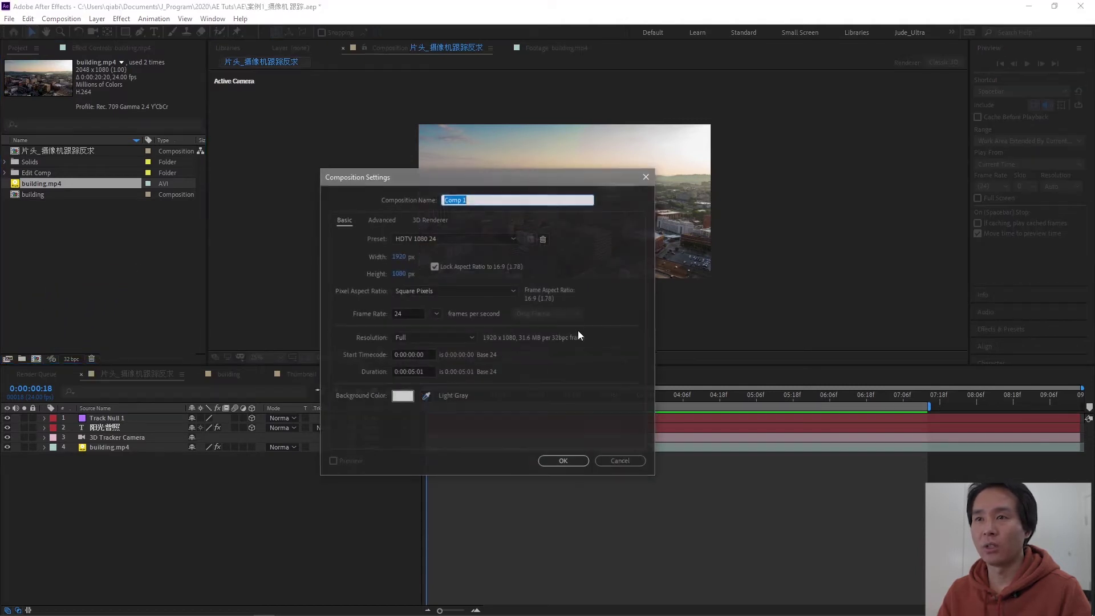
pyautogui.click(624, 460)
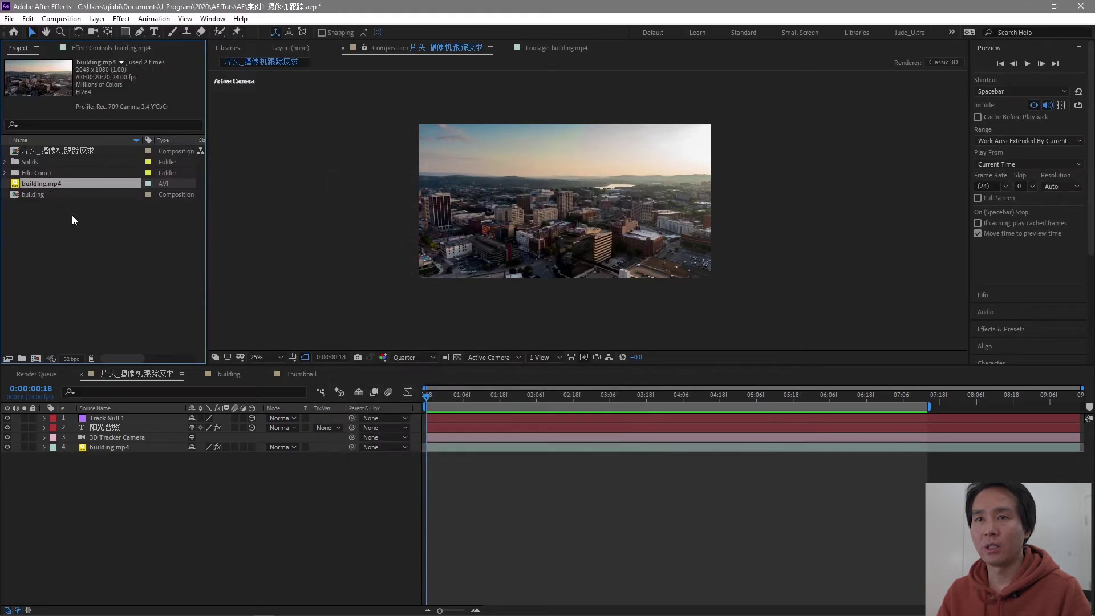
pyautogui.moveTo(33, 354); pyautogui.dragTo(36, 360)
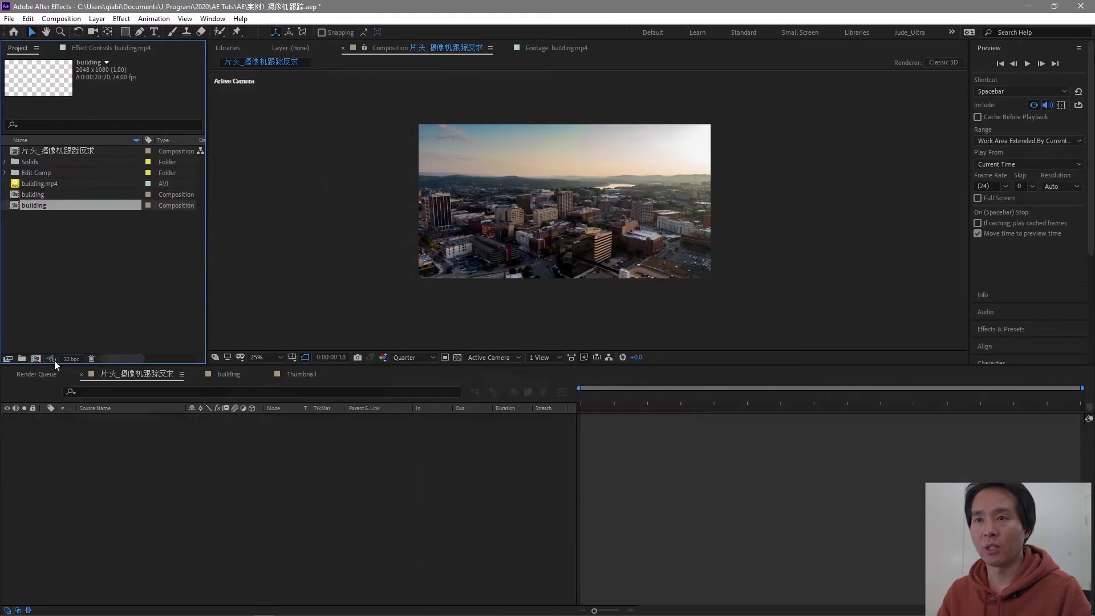
pyautogui.moveTo(590, 398)
pyautogui.mouseDown()
pyautogui.moveTo(635, 398)
pyautogui.moveTo(243, 461)
pyautogui.mouseUp()
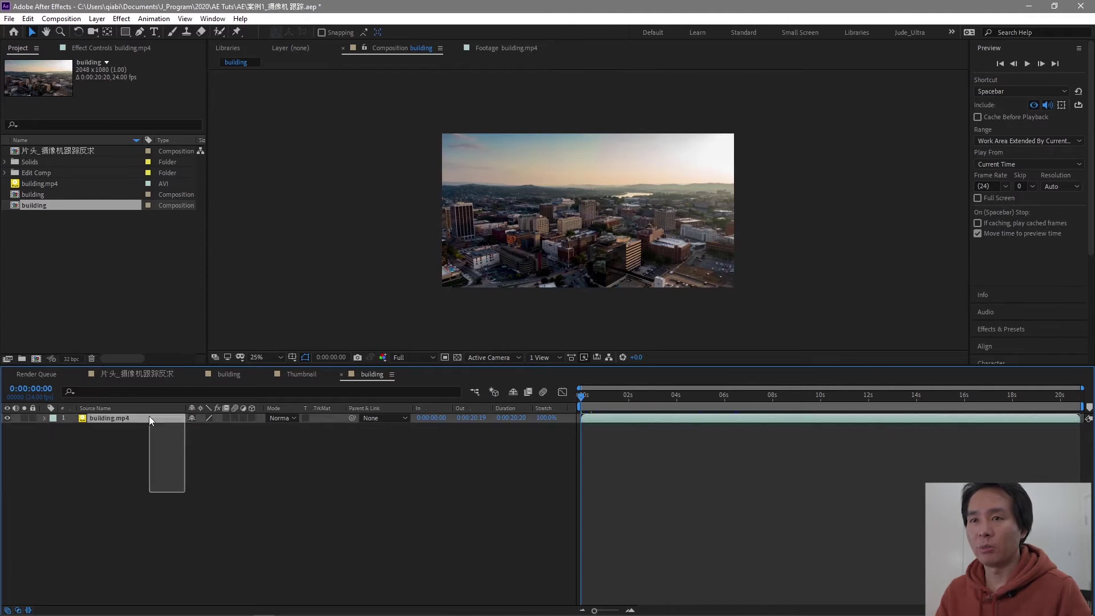
pyautogui.moveTo(598, 398); pyautogui.dragTo(723, 385)
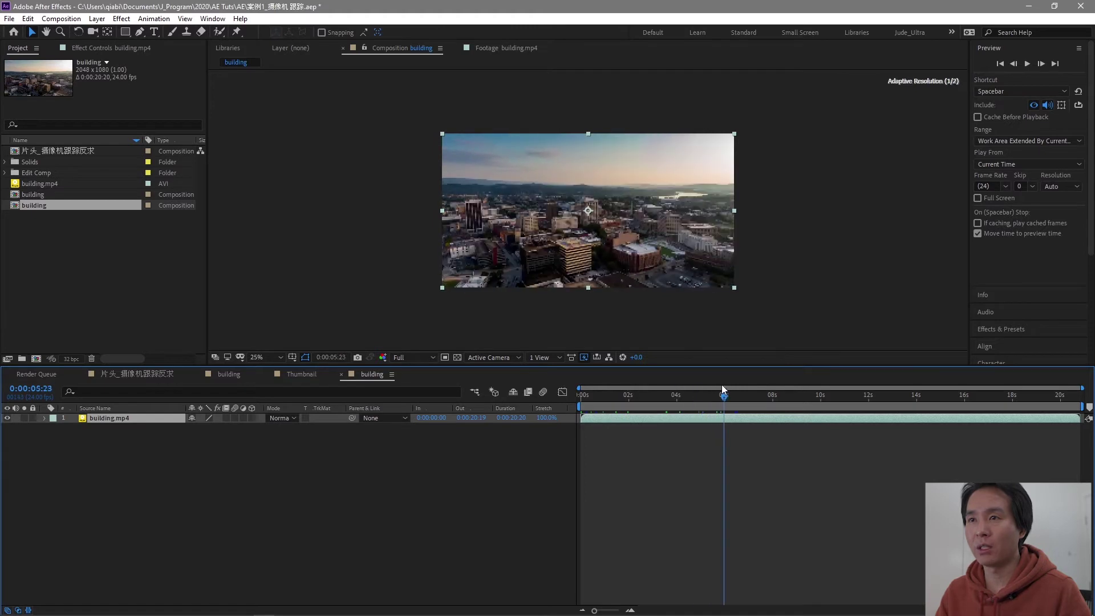
# Step: Switch previews to Final Quality and trim the comp to the 0:00:04:03–0:00:09:05 work area
pyautogui.click(583, 358)
pyautogui.click(609, 372)
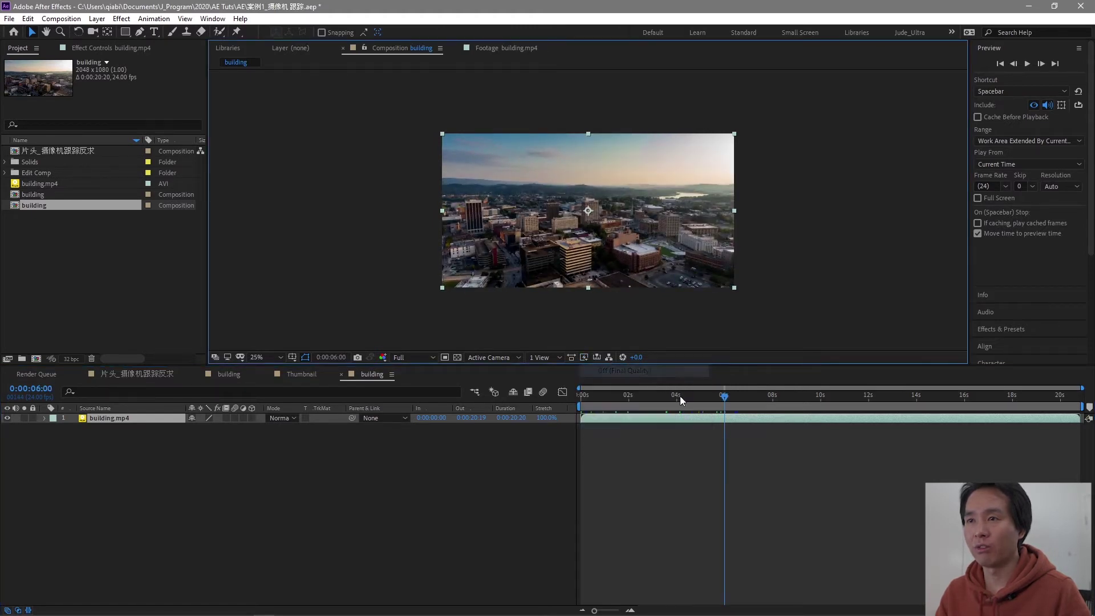
pyautogui.moveTo(670, 397); pyautogui.dragTo(786, 405)
pyautogui.press('b')
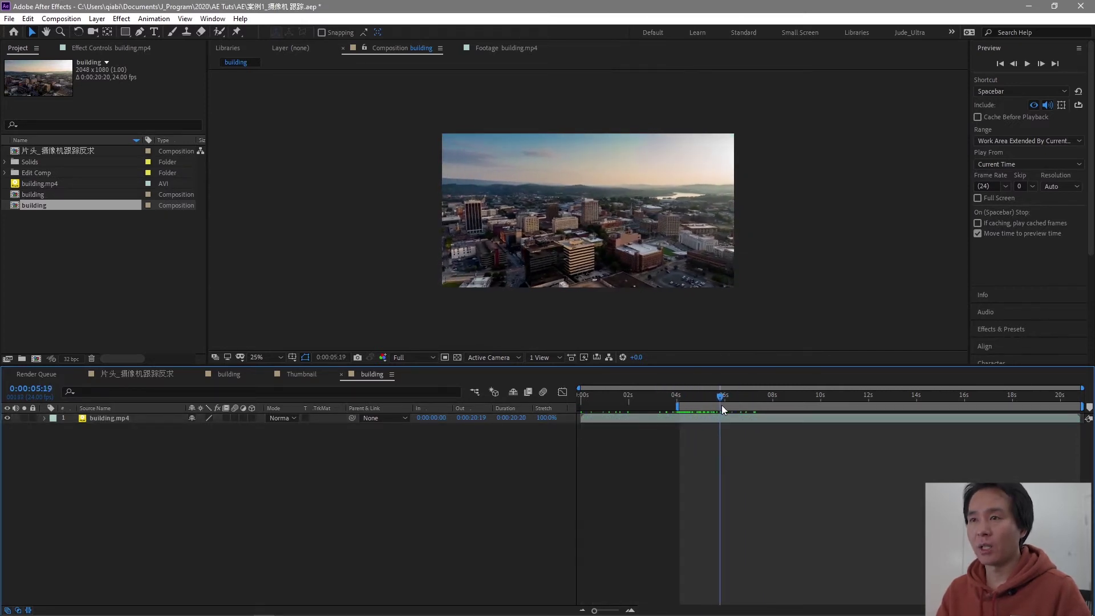
pyautogui.moveTo(785, 406); pyautogui.dragTo(801, 399)
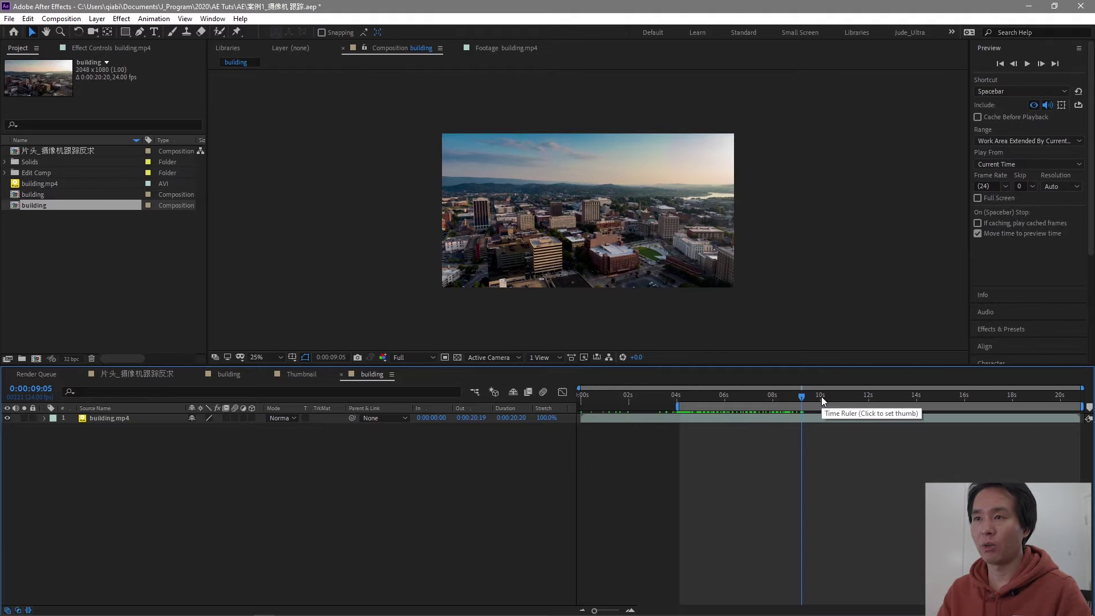
pyautogui.press('n')
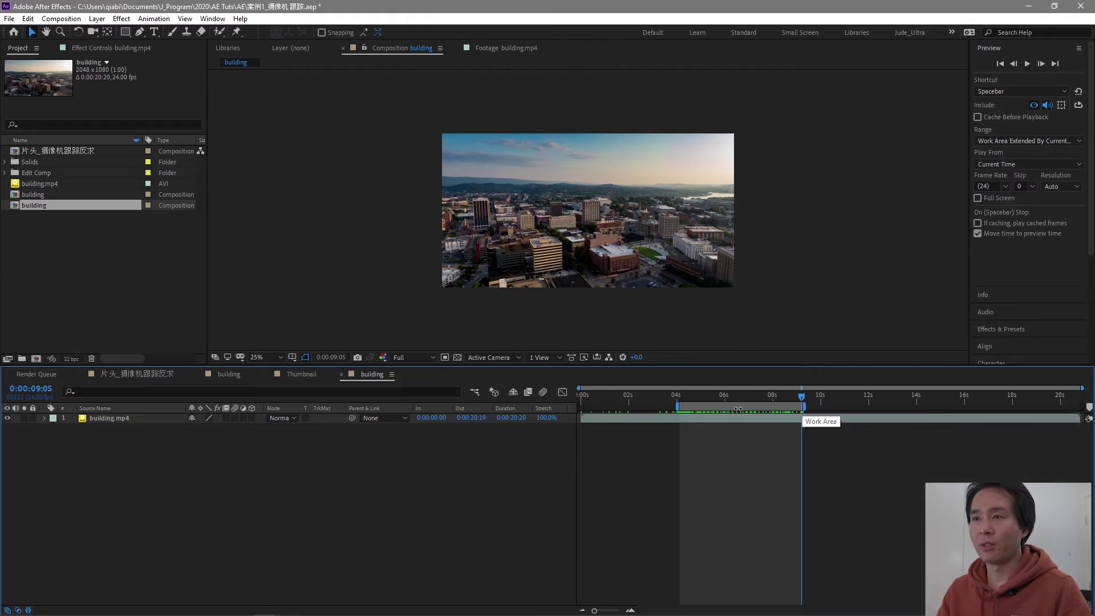
pyautogui.rightClick(721, 407)
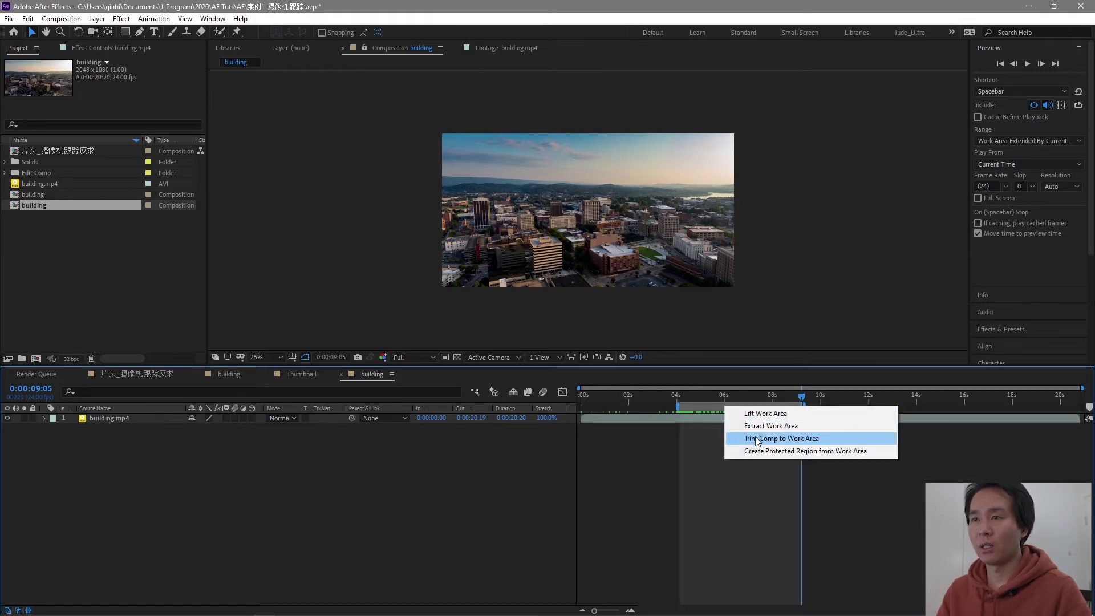
pyautogui.click(803, 440)
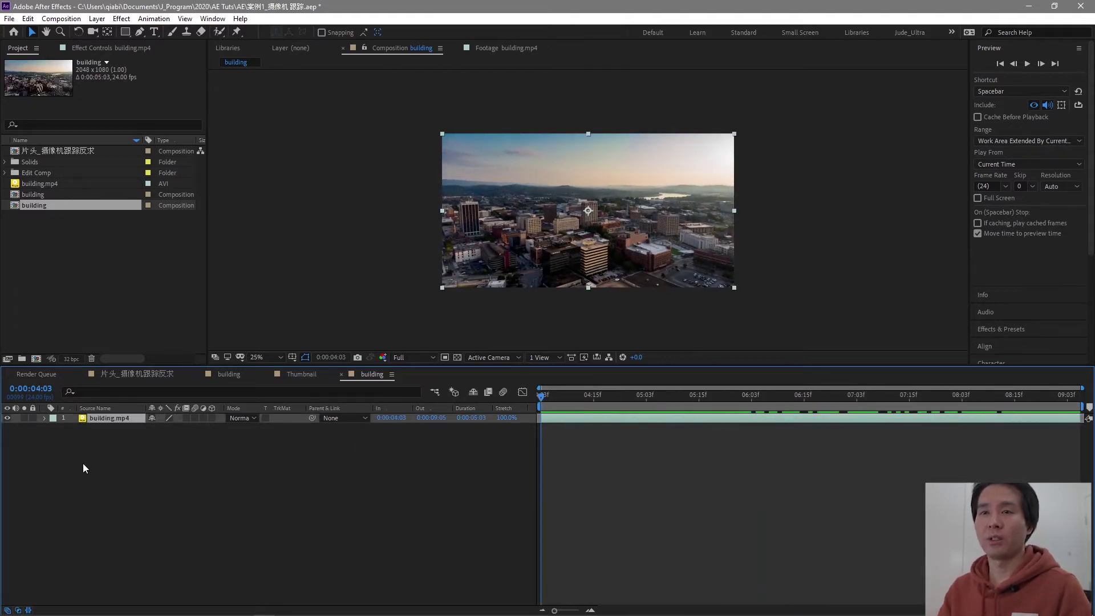
# Step: Start Track Camera on building.mp4 and scrub the footage while the 3D analysis runs
pyautogui.scroll(-5, 1029, 199)
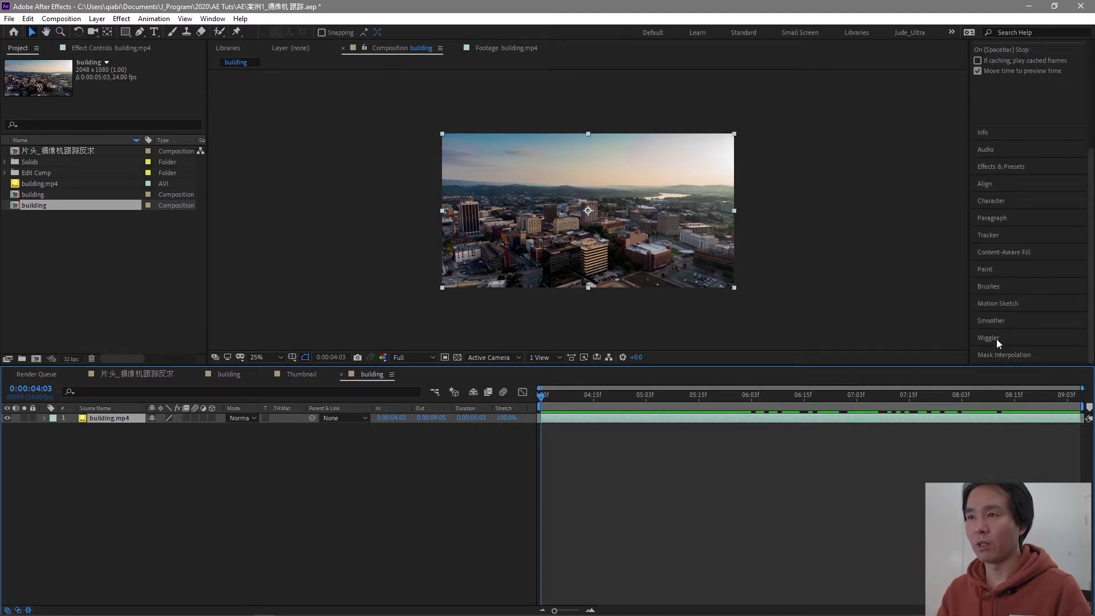
pyautogui.click(1002, 236)
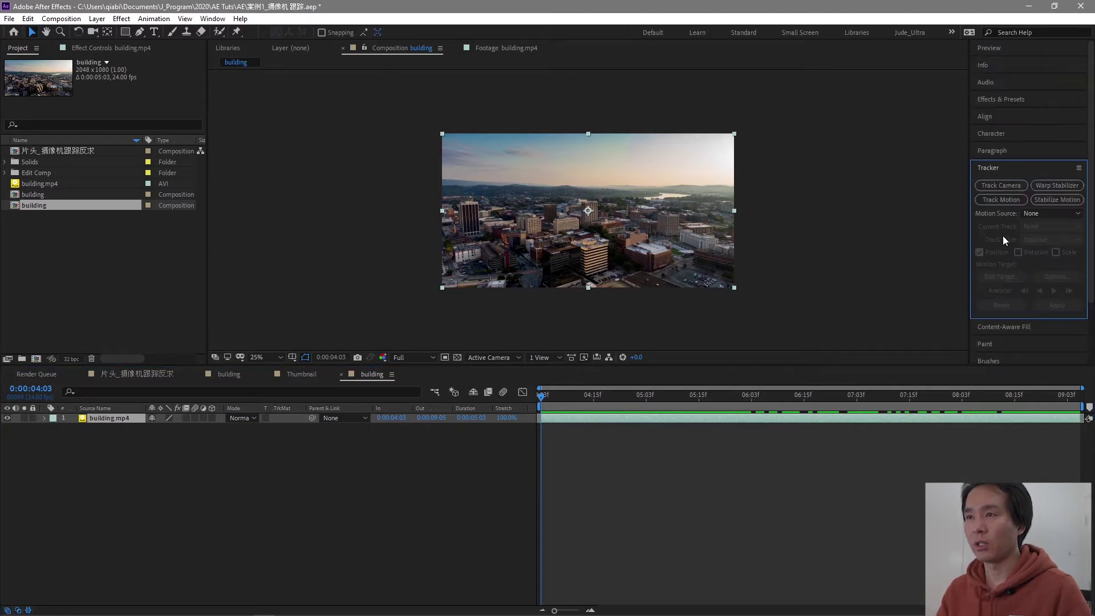
pyautogui.click(998, 186)
pyautogui.press('.')
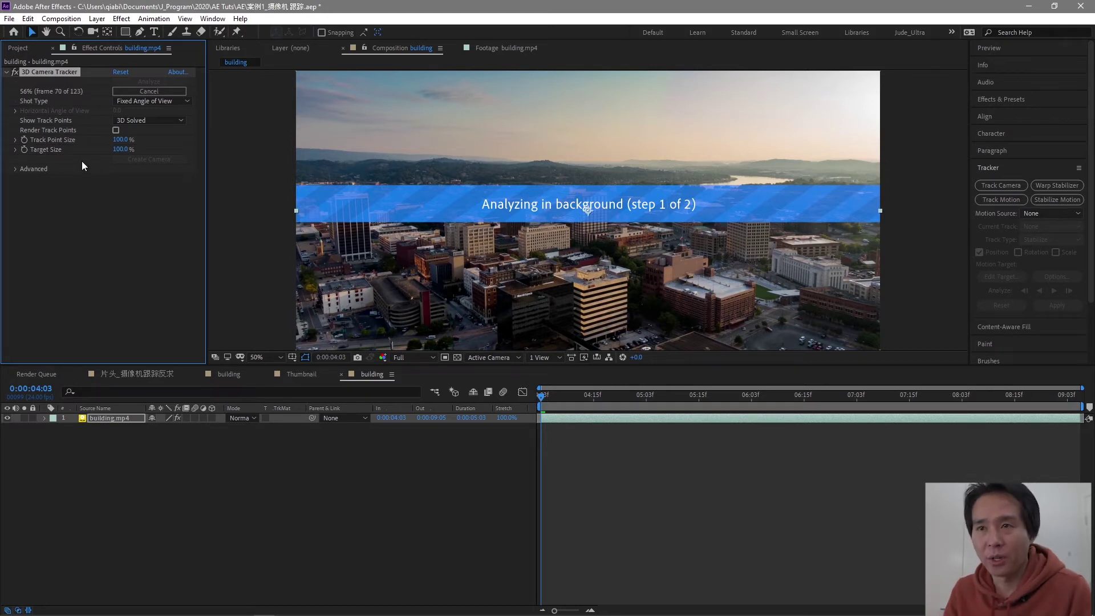
pyautogui.moveTo(550, 399)
pyautogui.mouseDown()
pyautogui.moveTo(670, 401)
pyautogui.moveTo(418, 391)
pyautogui.mouseUp()
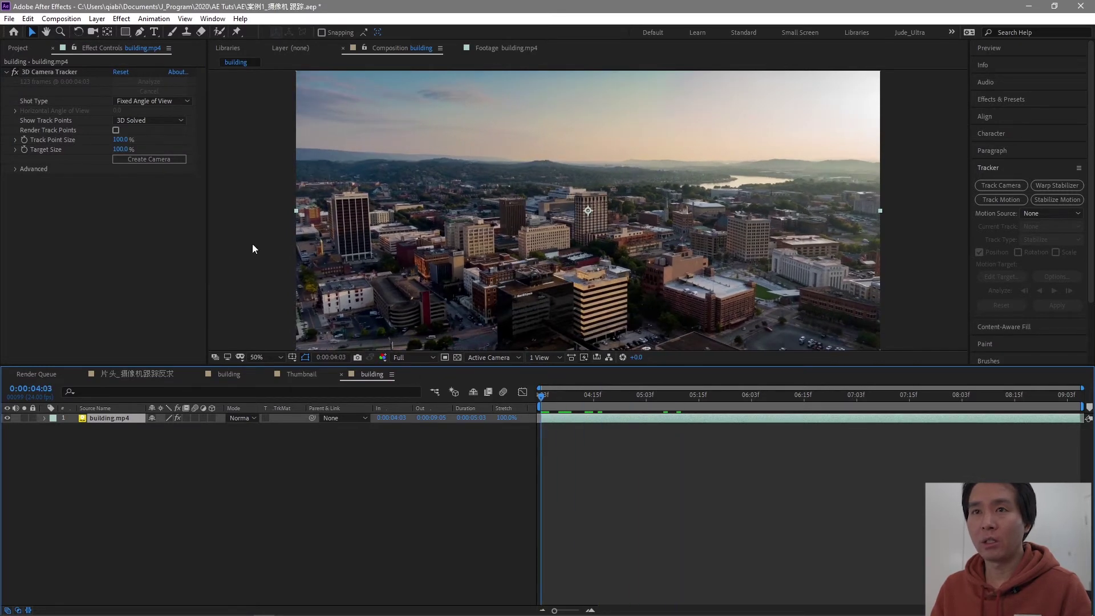
# Step: Show the track points at about 8 s and create a text layer and camera from them
pyautogui.click(41, 72)
pyautogui.moveTo(911, 398)
pyautogui.mouseDown()
pyautogui.moveTo(1079, 406)
pyautogui.moveTo(937, 419)
pyautogui.moveTo(782, 399)
pyautogui.mouseUp()
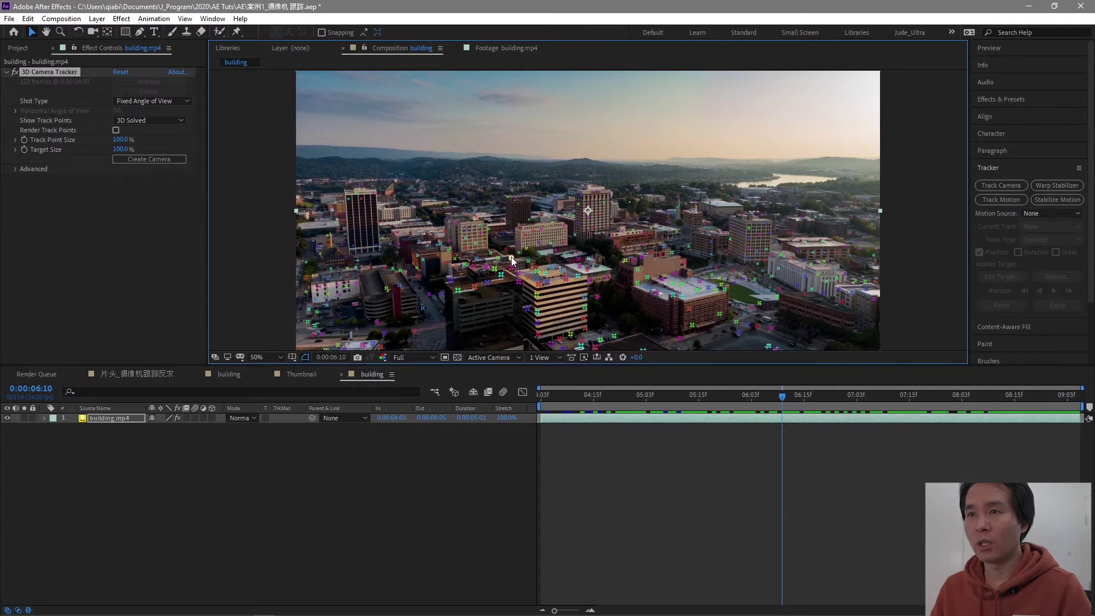
pyautogui.rightClick(512, 260)
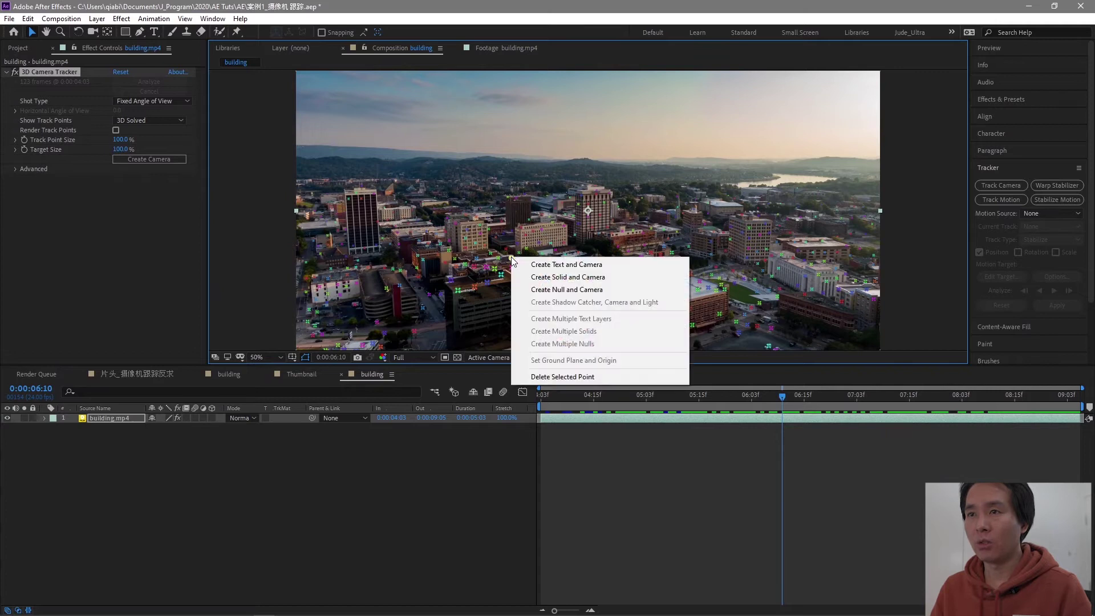
pyautogui.click(577, 266)
# Step: Select the new Text layer and open the Window menu
pyautogui.scroll(2, 548, 268)
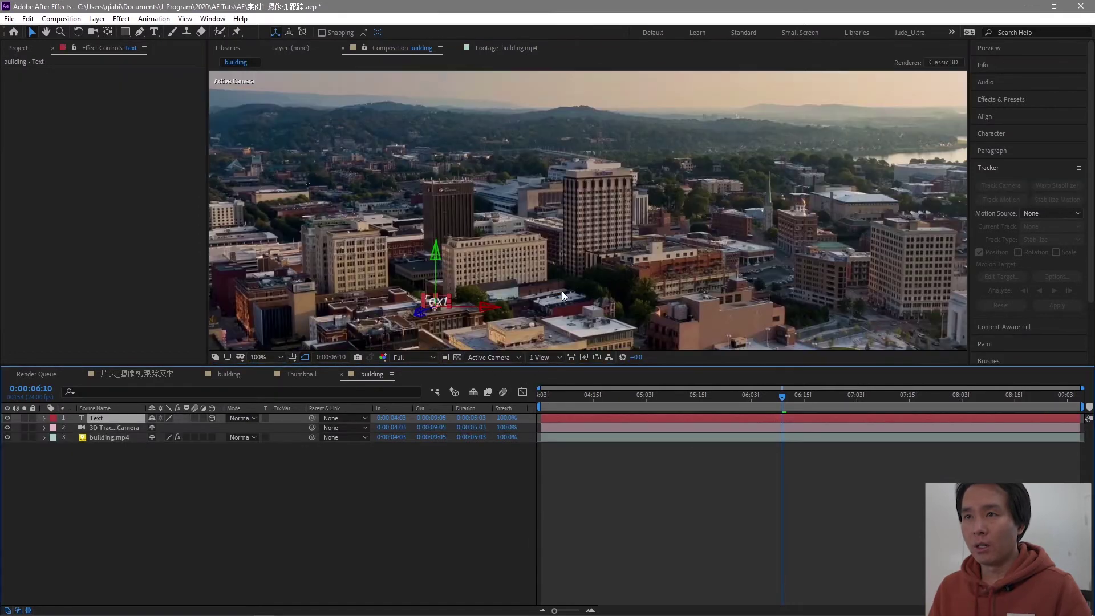
pyautogui.scroll(2, 487, 286)
pyautogui.scroll(-2, 487, 287)
pyautogui.scroll(2, 489, 285)
pyautogui.scroll(-2, 492, 285)
pyautogui.click(104, 418)
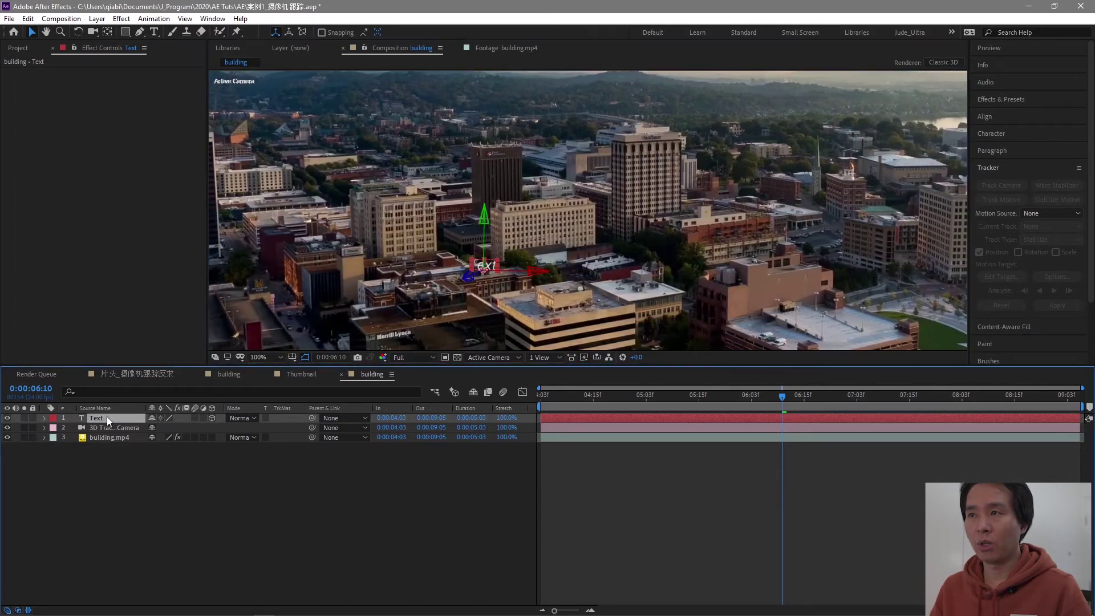
pyautogui.scroll(-3, 1018, 90)
pyautogui.hotkey('alt', 'w')
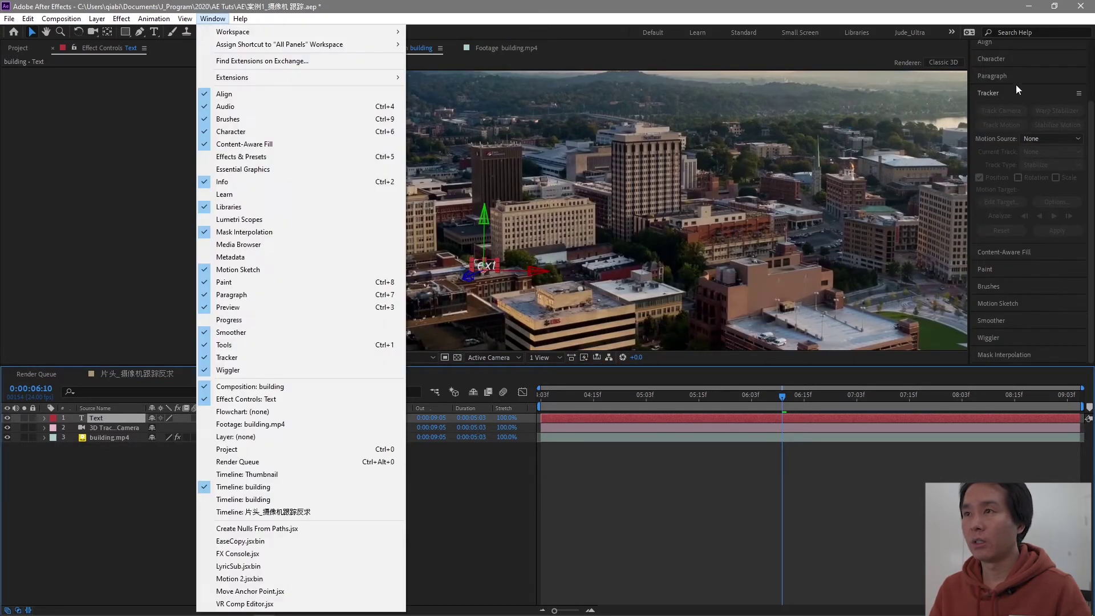
# Step: In the Character panel, set the text size to 1170 px and try fonts such as Ohhige113
pyautogui.click(1015, 62)
pyautogui.moveTo(994, 181); pyautogui.dragTo(1035, 177)
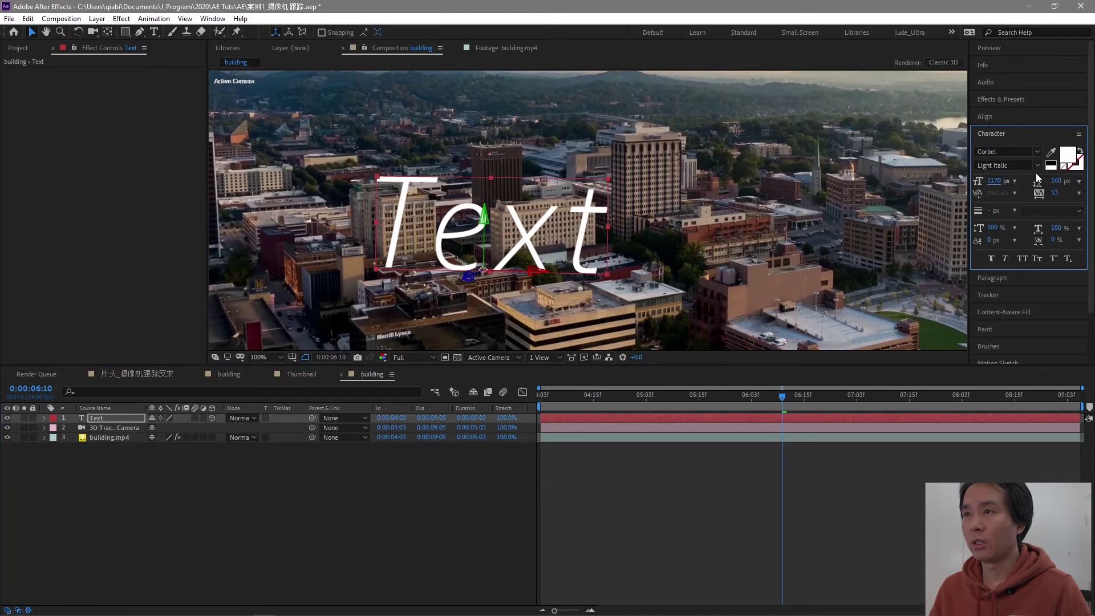
pyautogui.click(1033, 153)
pyautogui.click(1033, 153)
pyautogui.click(1033, 153)
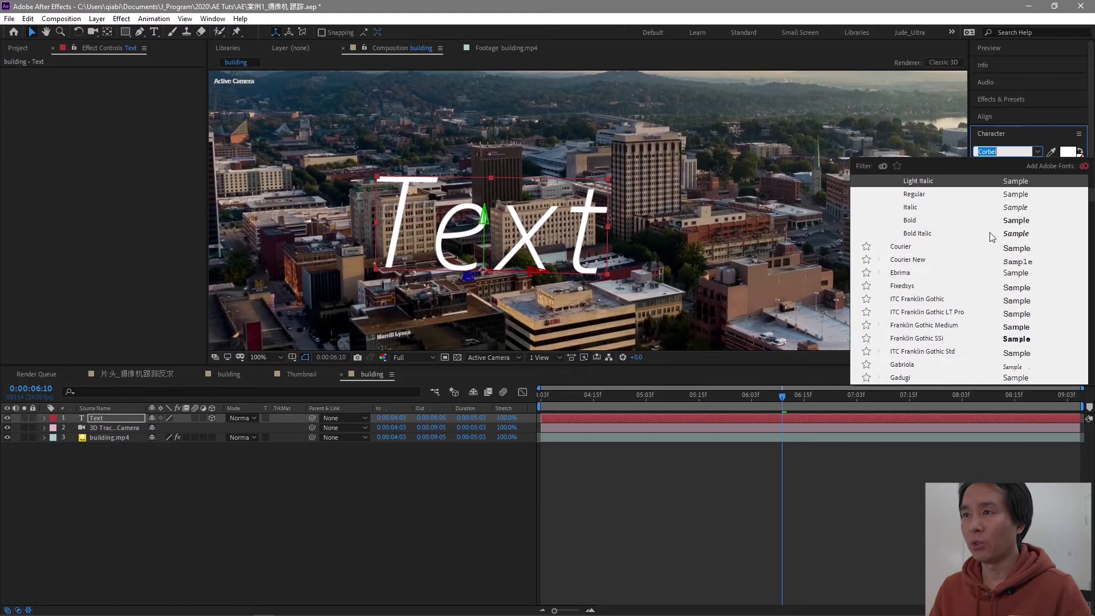
pyautogui.scroll(-5, 992, 247)
pyautogui.scroll(-5, 992, 257)
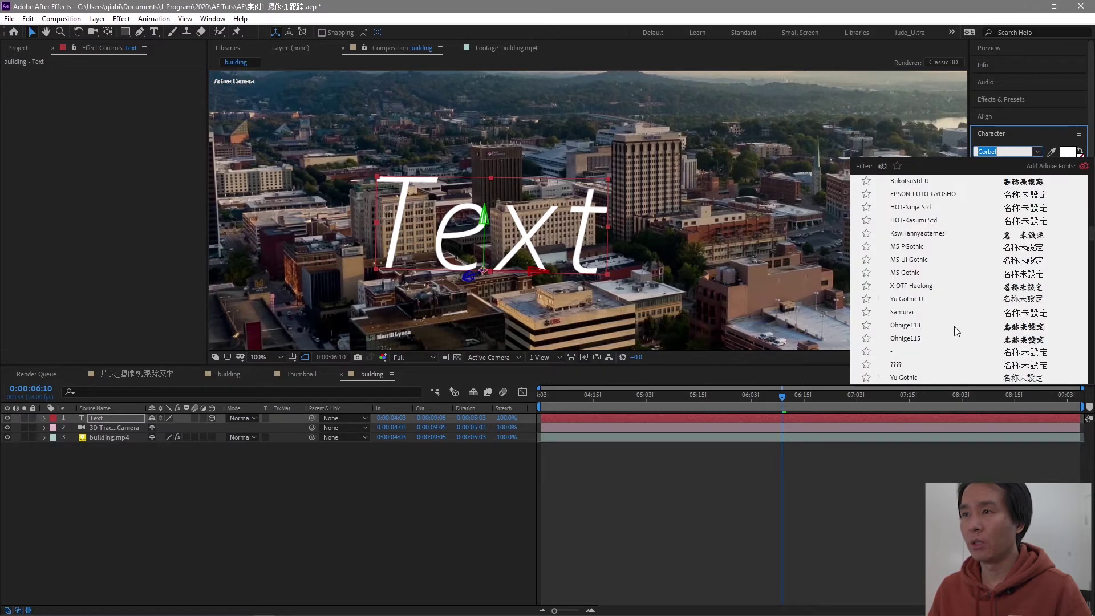
pyautogui.click(918, 326)
pyautogui.click(1011, 150)
pyautogui.press('Down')
pyautogui.press('Down')
pyautogui.press('Down')
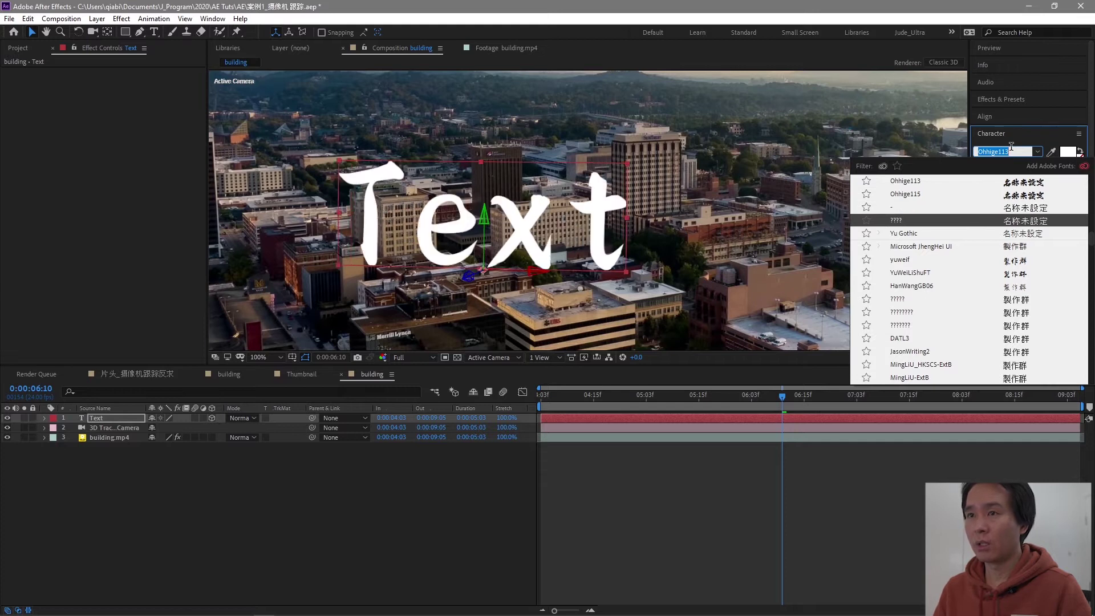
pyautogui.press('Return')
# Step: Replace the placeholder text with the title 都市历险记
pyautogui.click(249, 525)
pyautogui.click(106, 419)
pyautogui.click(438, 233)
pyautogui.doubleClick(438, 234)
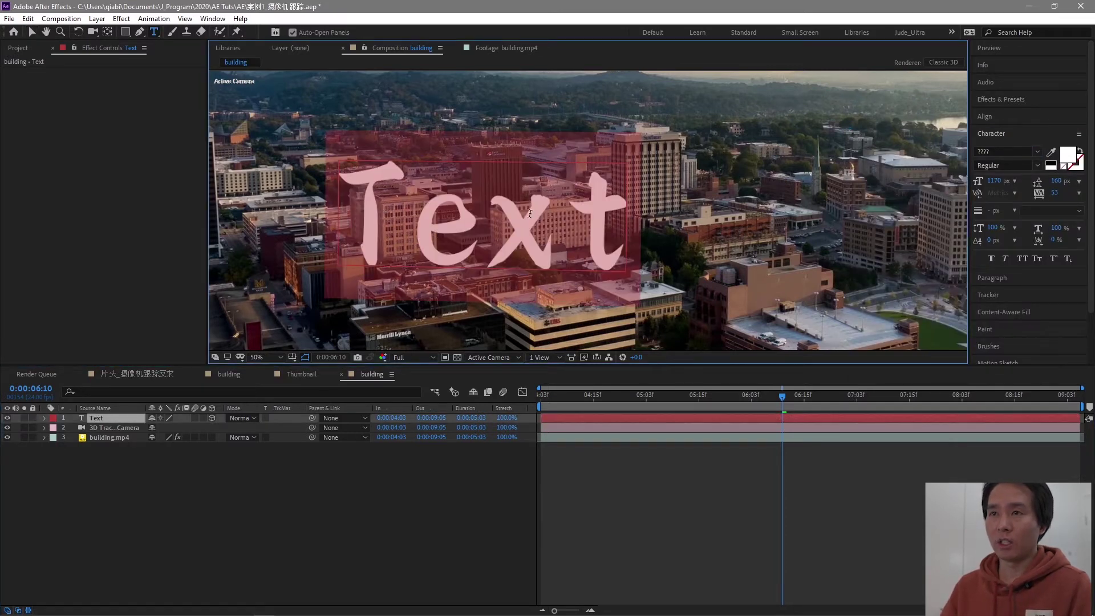
pyautogui.scroll(-2, 554, 214)
pyautogui.write('du')
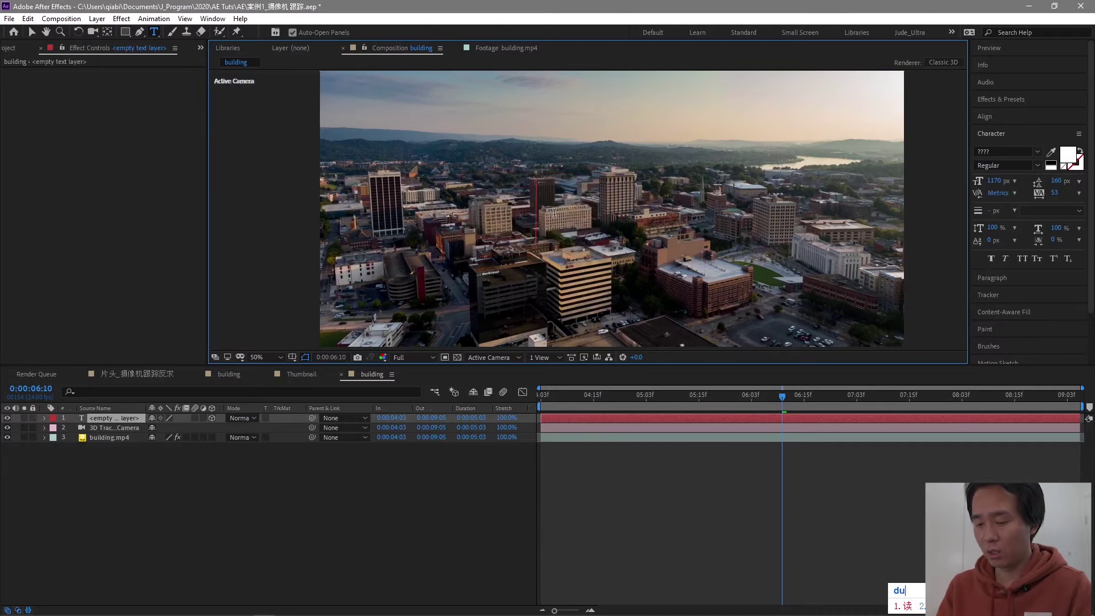
pyautogui.write("'shi'li'xian'ji")
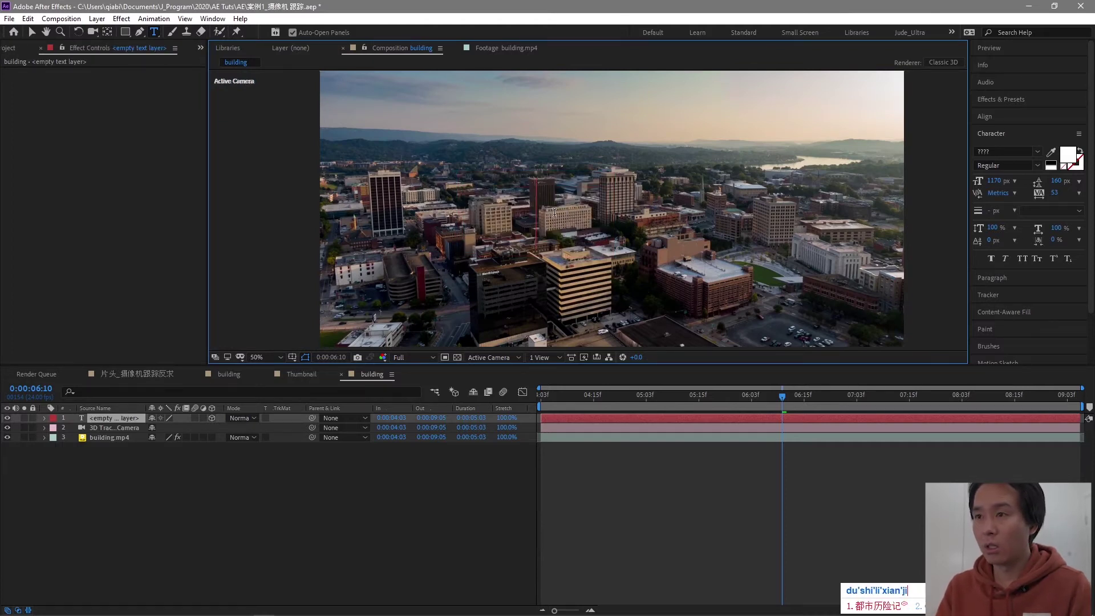
pyautogui.press('space')
# Step: Set the title in REEJI-CHAO-ChufengT, move it right and return to the layer start
pyautogui.hotkey('ctrl', 'a')
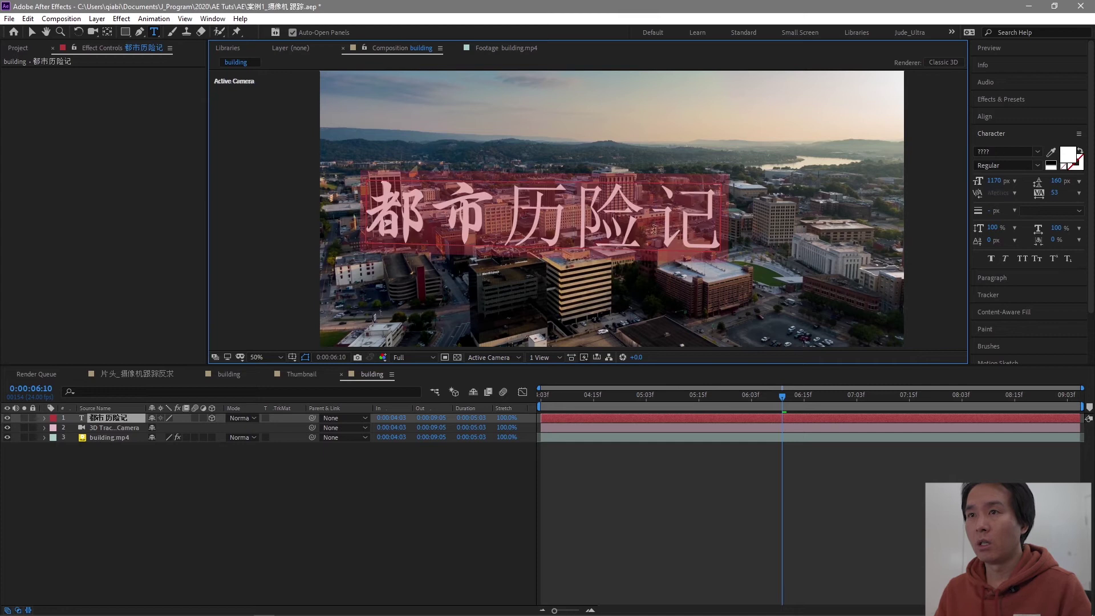
pyautogui.click(1004, 152)
pyautogui.press('Down')
pyautogui.press('Down')
pyautogui.press('Down')
pyautogui.press('Down')
pyautogui.press('Down')
pyautogui.press('Down')
pyautogui.press('Down')
pyautogui.press('Down')
pyautogui.press('Down')
pyautogui.press('Down')
pyautogui.press('Down')
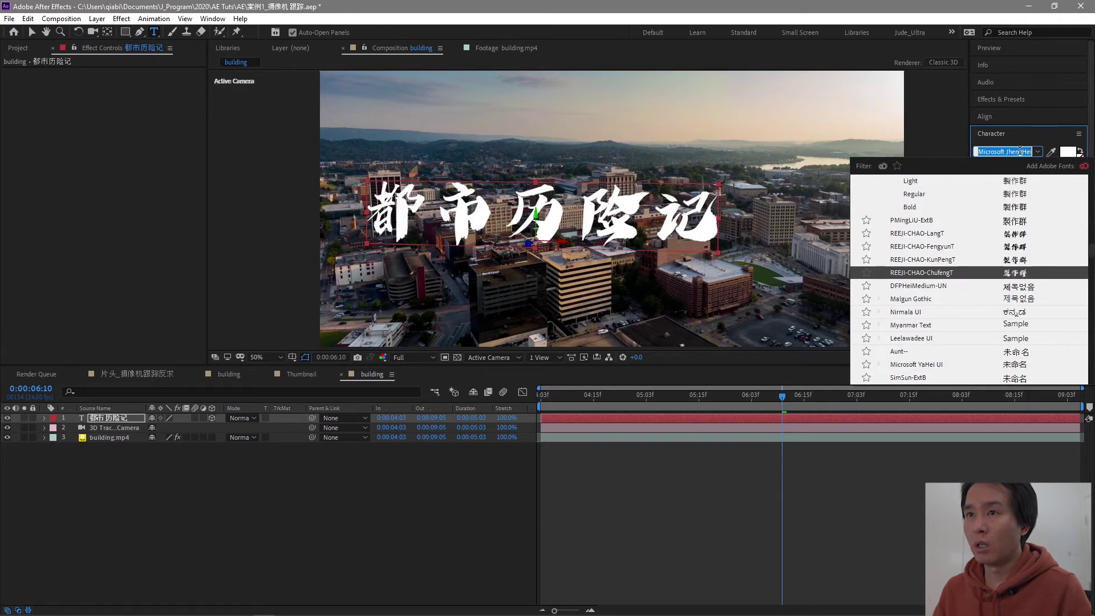
pyautogui.press('Return')
pyautogui.press('v')
pyautogui.moveTo(611, 245); pyautogui.dragTo(823, 245)
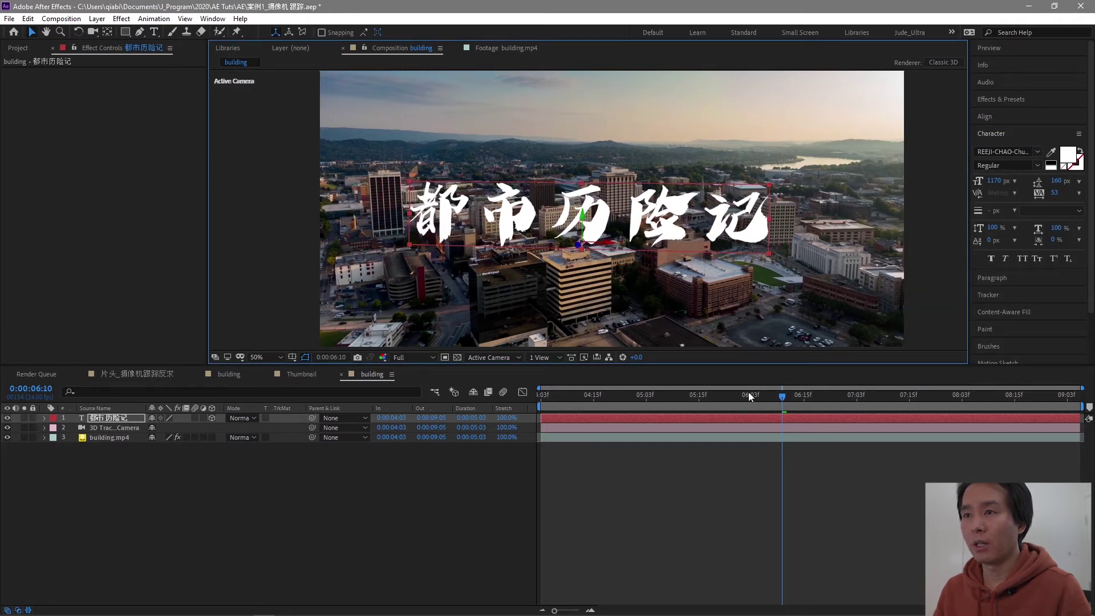
pyautogui.press('Home')
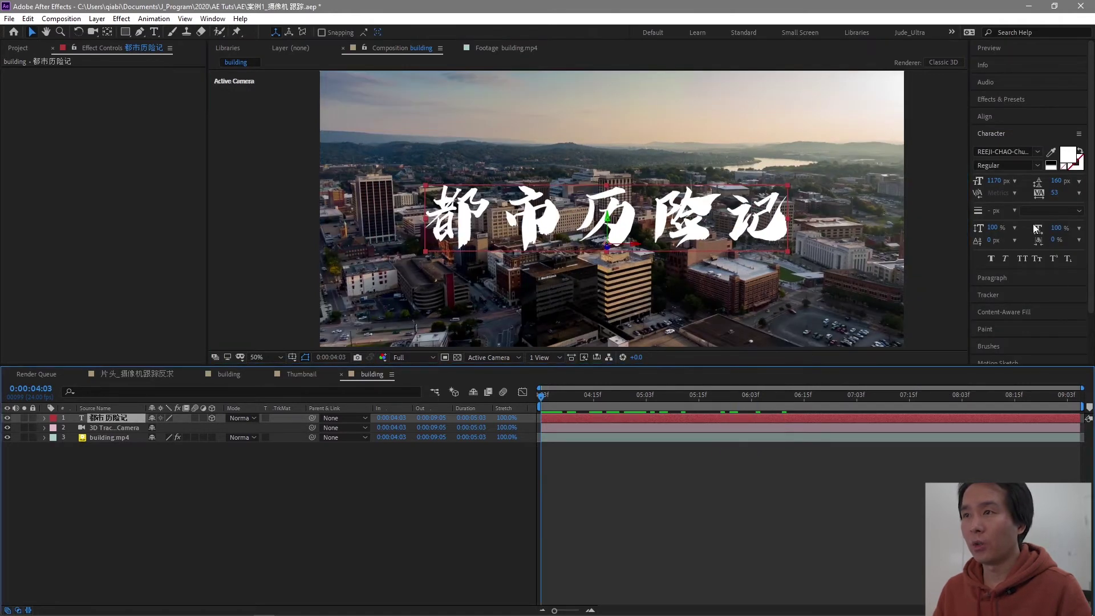
# Step: Enlarge the title to 1220 px, raise it slightly and scale the layer to 108%
pyautogui.moveTo(995, 181); pyautogui.dragTo(1023, 181)
pyautogui.moveTo(609, 230); pyautogui.dragTo(603, 118)
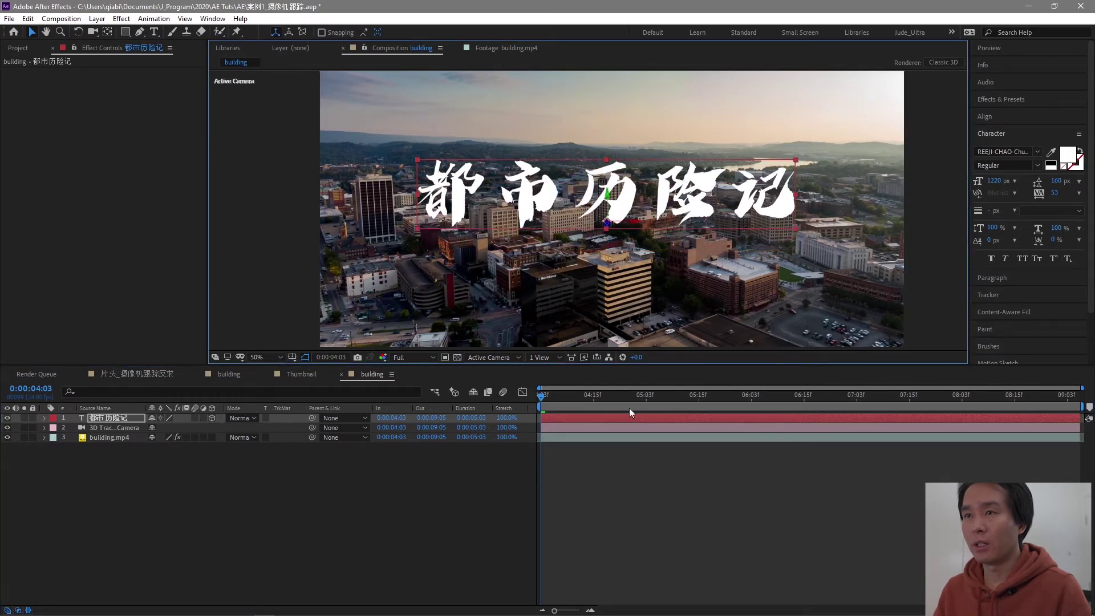
pyautogui.press('s')
pyautogui.click(128, 422)
pyautogui.press('s')
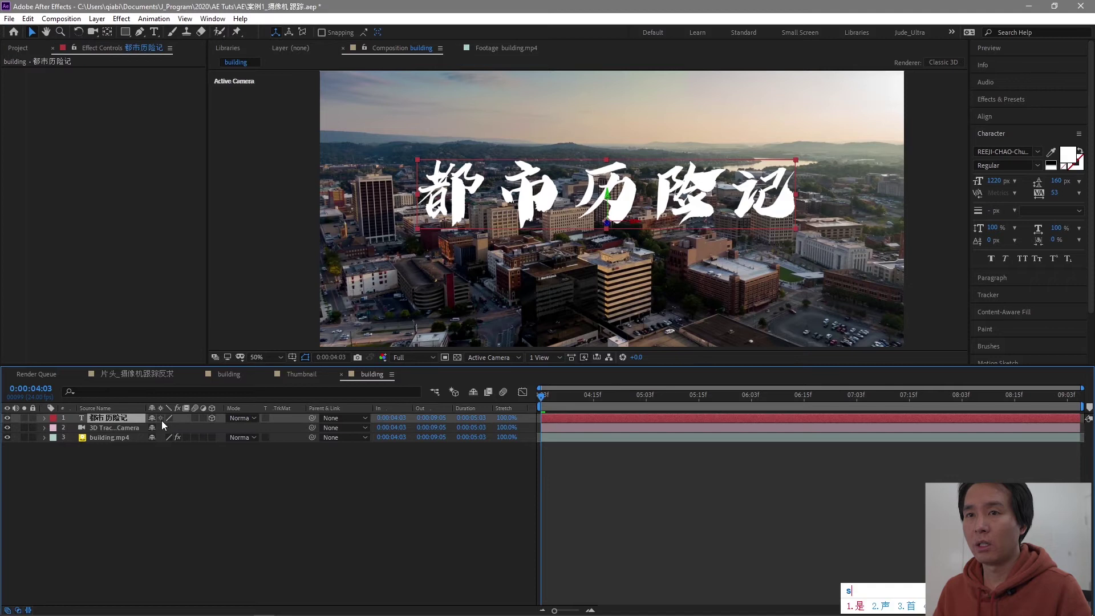
pyautogui.press('Return')
pyautogui.moveTo(165, 427); pyautogui.dragTo(171, 427)
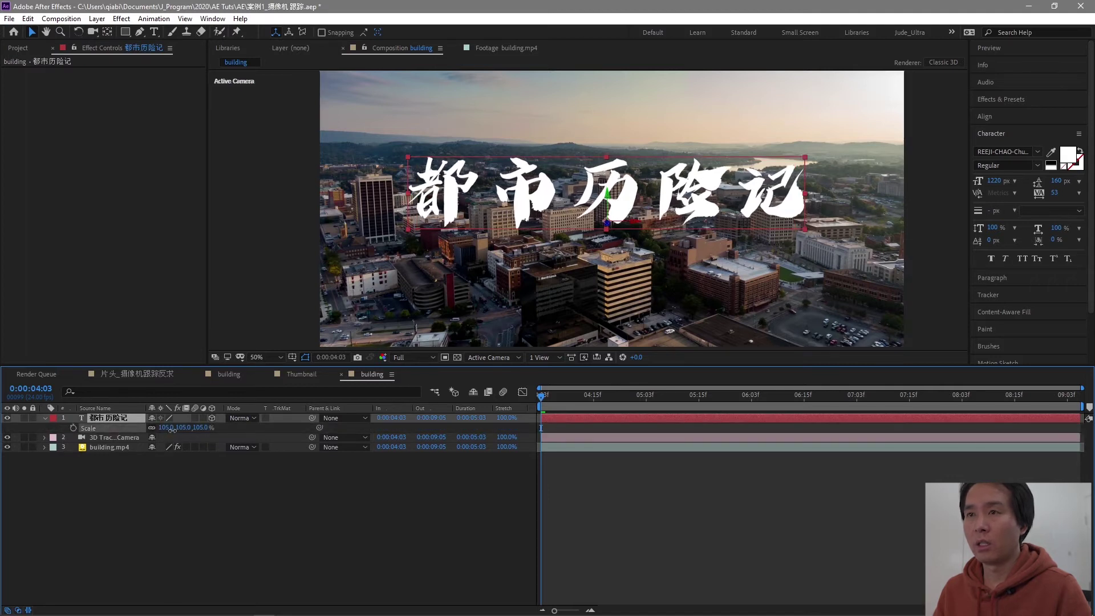
# Step: Preview and scrub the shot to check the title stays anchored over the buildings
pyautogui.press('space')
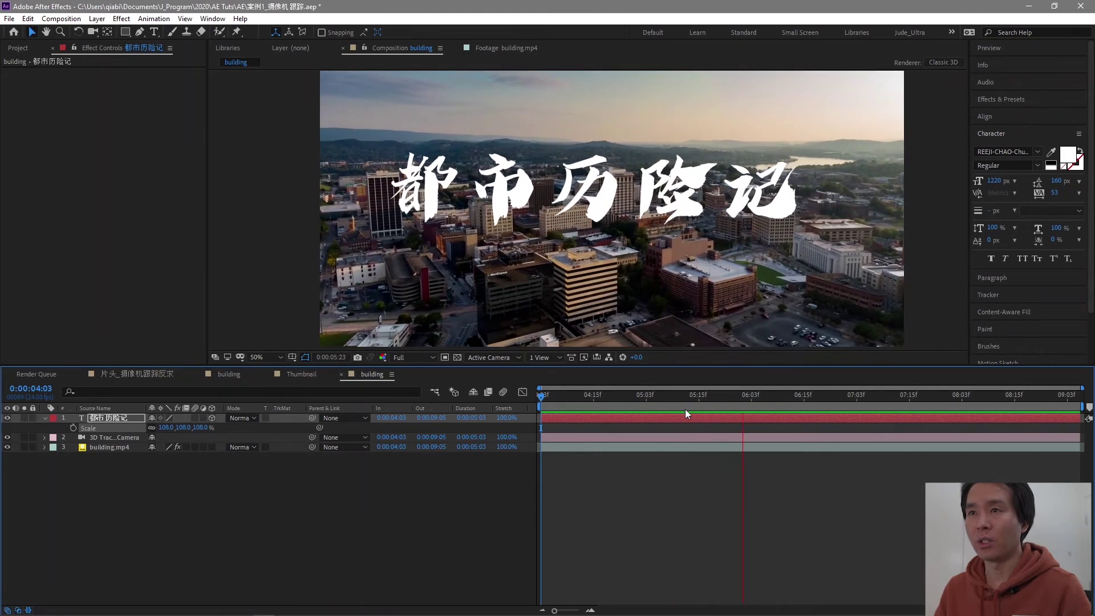
pyautogui.press('space')
pyautogui.moveTo(559, 404)
pyautogui.mouseDown()
pyautogui.moveTo(1063, 417)
pyautogui.moveTo(1076, 404)
pyautogui.mouseUp()
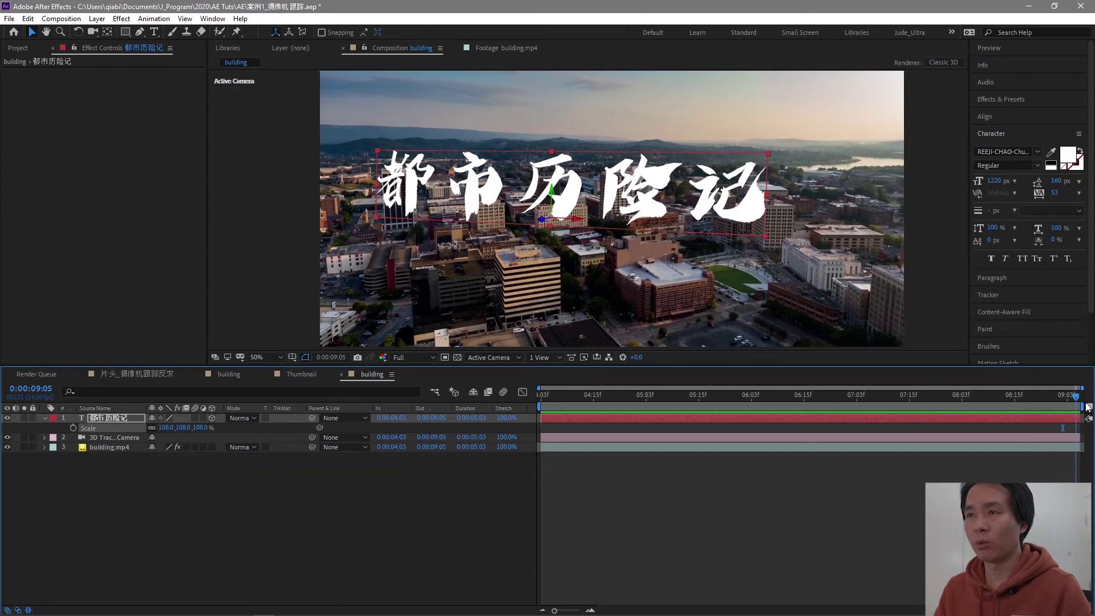
pyautogui.press('space')
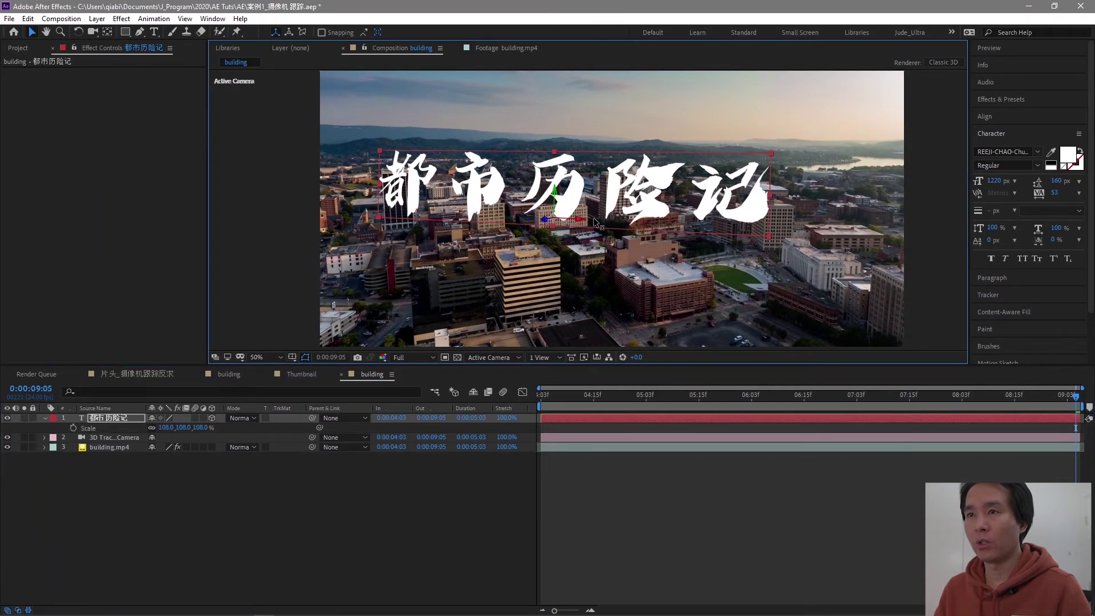
pyautogui.press('space')
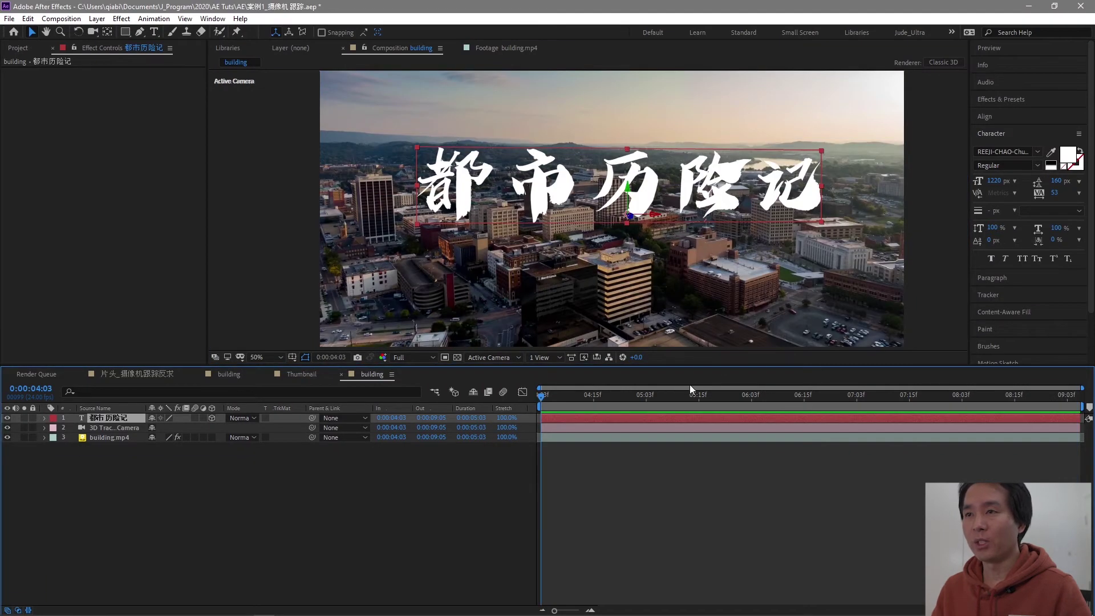
pyautogui.moveTo(564, 398); pyautogui.dragTo(411, 403)
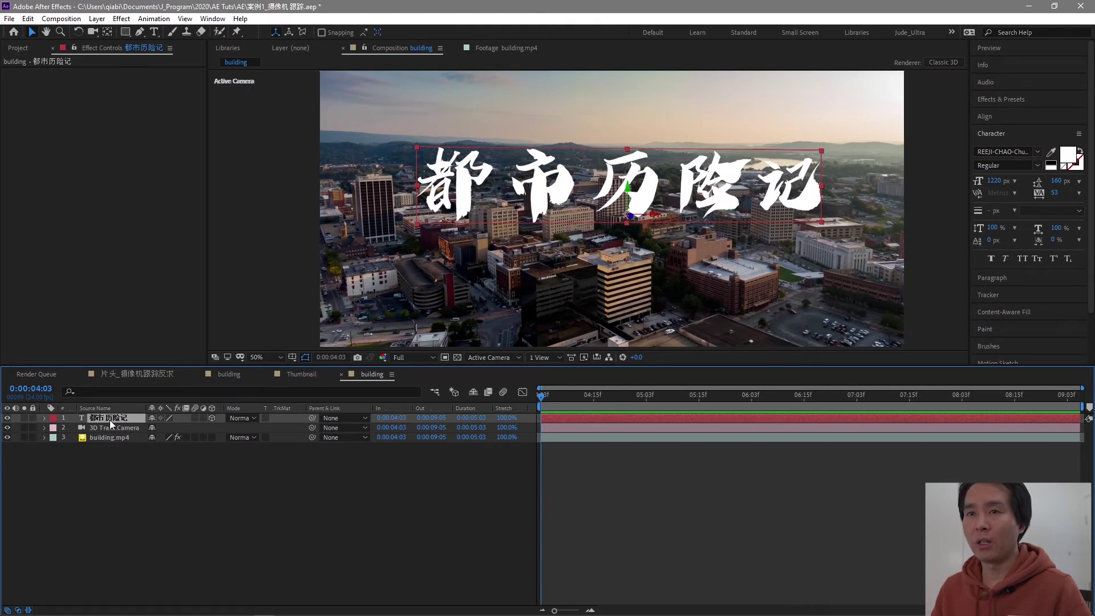
pyautogui.hotkey('ctrl', 'Right')
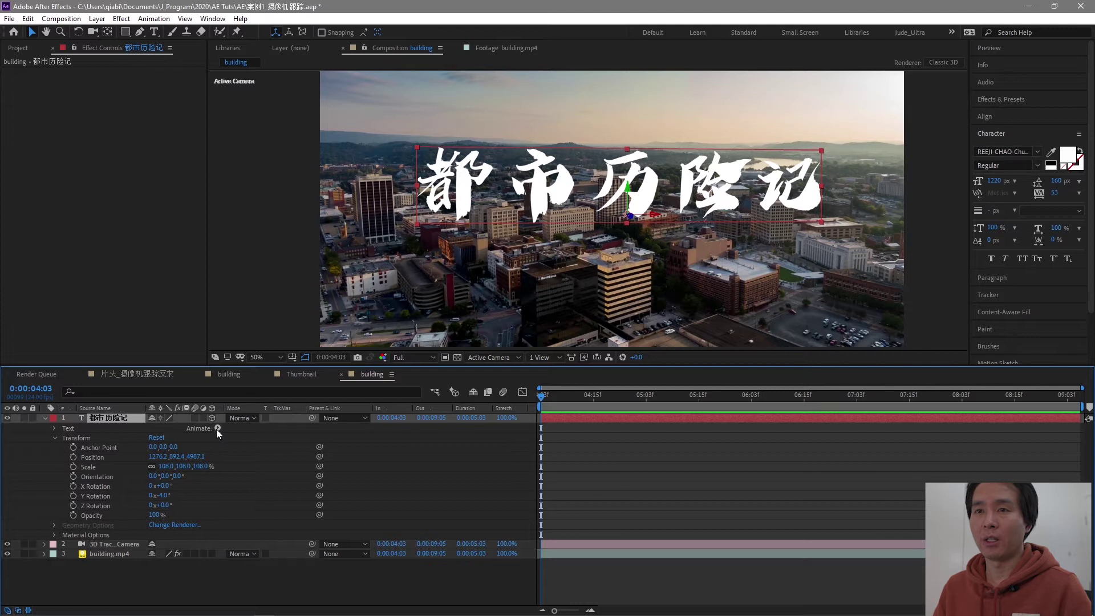
# Step: Add a Position animator keyed 0,0 at 0:00:05:08 and 0,2626 at the layer start
pyautogui.click(200, 430)
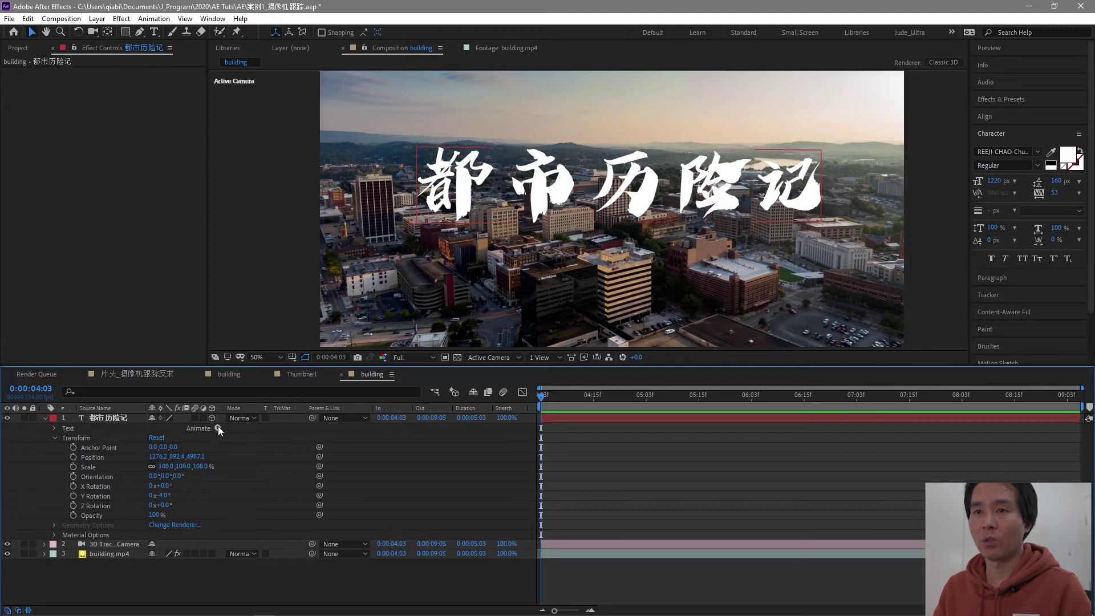
pyautogui.click(218, 428)
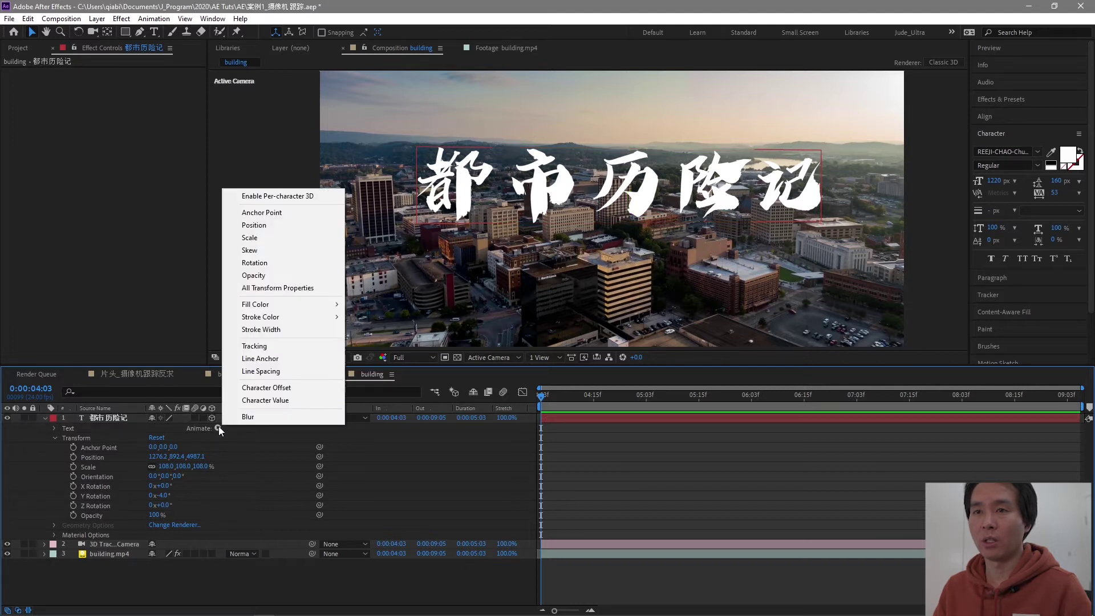
pyautogui.click(268, 225)
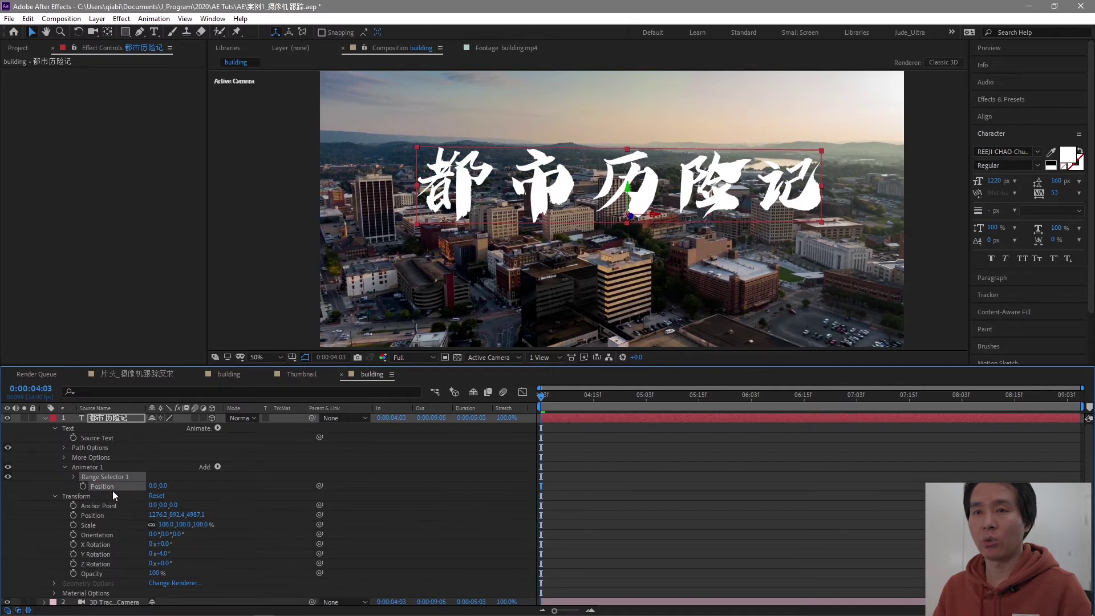
pyautogui.moveTo(579, 399); pyautogui.dragTo(650, 401)
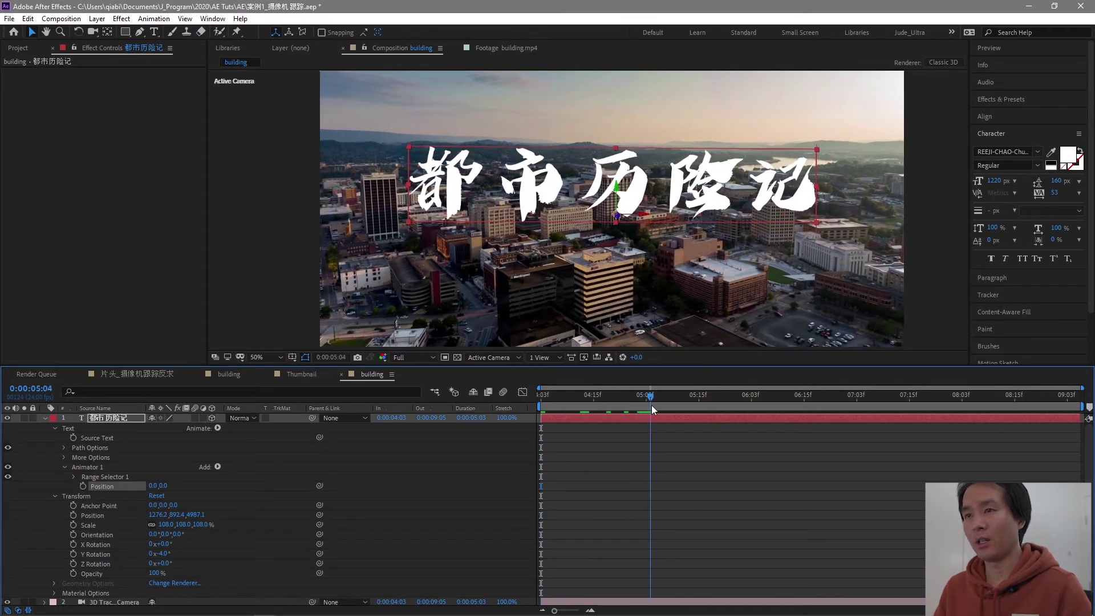
pyautogui.moveTo(650, 414); pyautogui.dragTo(672, 426)
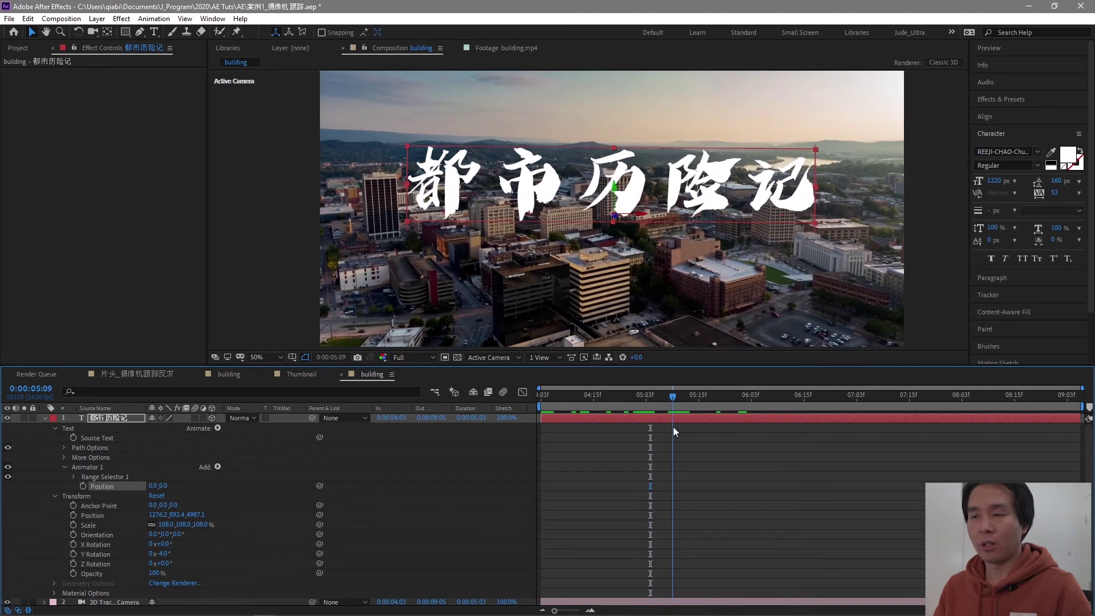
pyautogui.moveTo(671, 426); pyautogui.dragTo(669, 426)
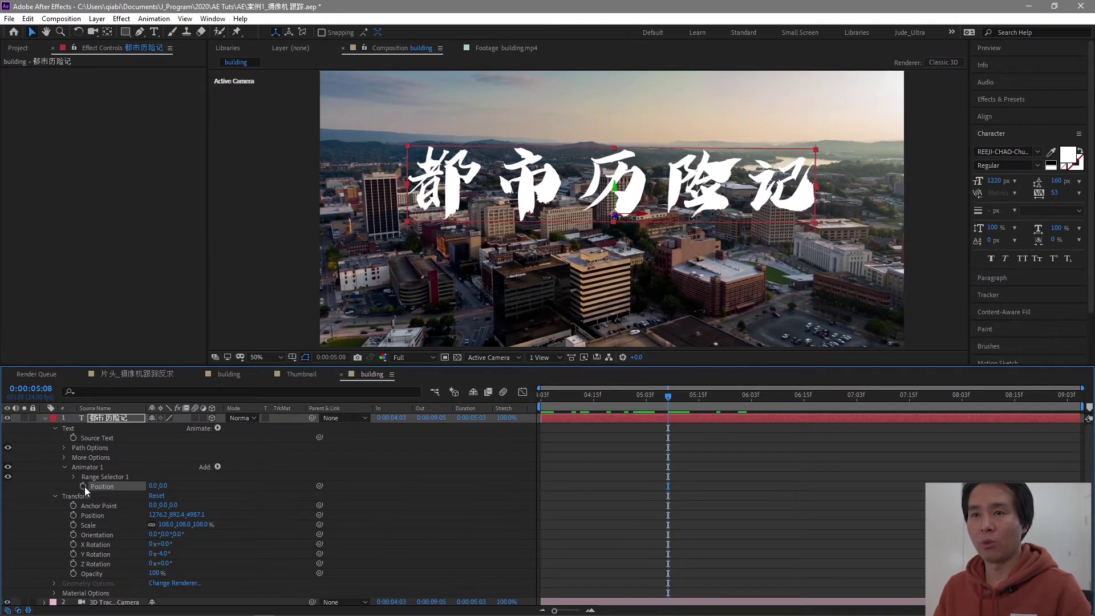
pyautogui.press('Home')
pyautogui.moveTo(162, 486); pyautogui.dragTo(680, 474)
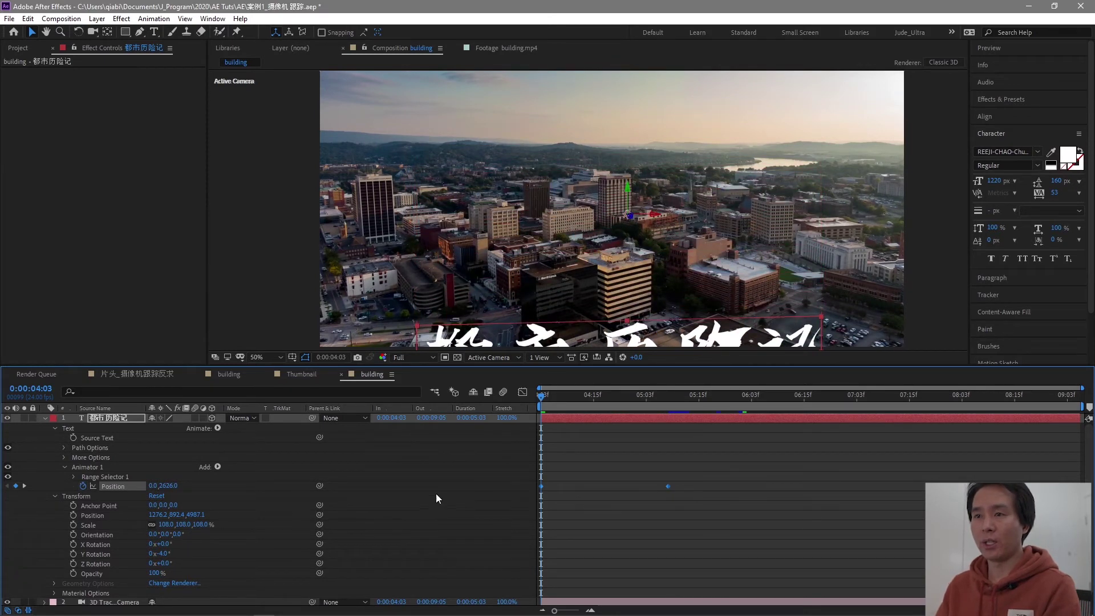
pyautogui.rightClick(543, 487)
# Step: Apply Easy Ease to both Position keyframes and preview the title's smooth rise
pyautogui.moveTo(735, 480)
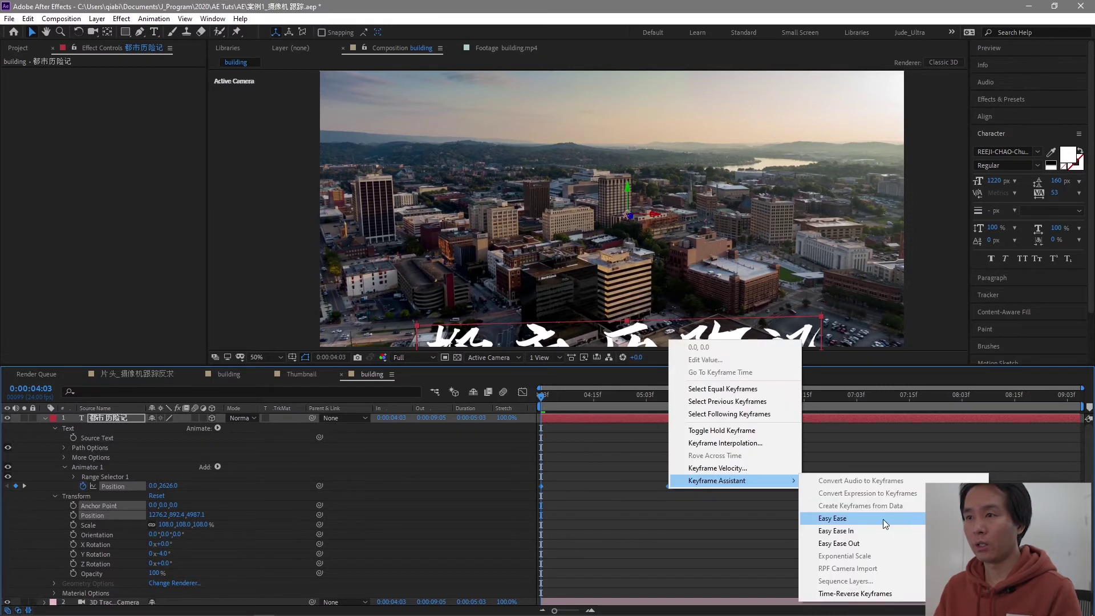
pyautogui.click(848, 519)
pyautogui.press('space')
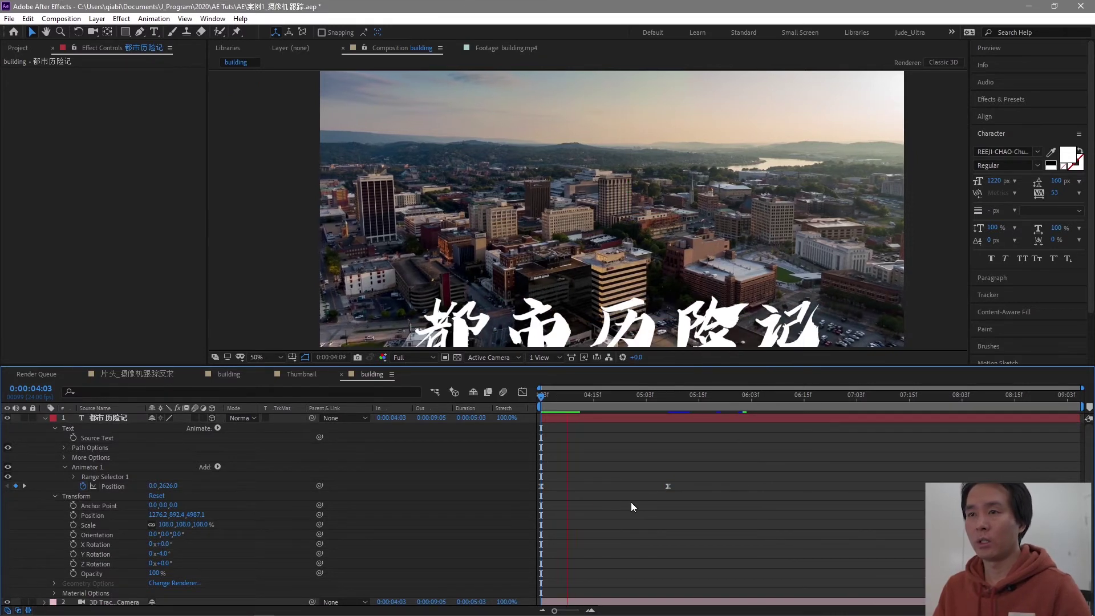
pyautogui.click(712, 491)
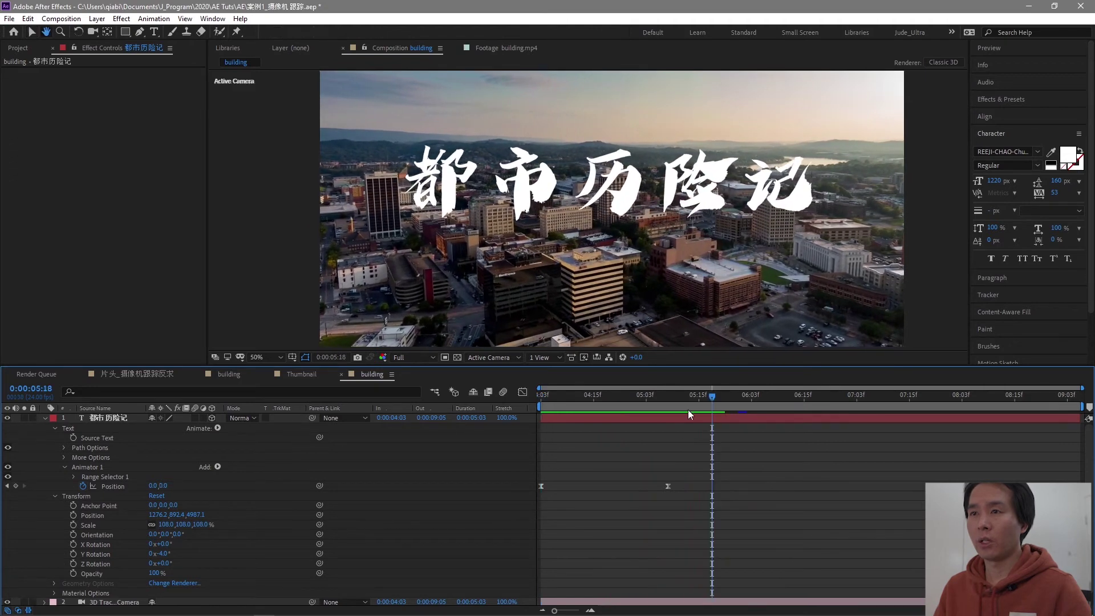
pyautogui.press('space')
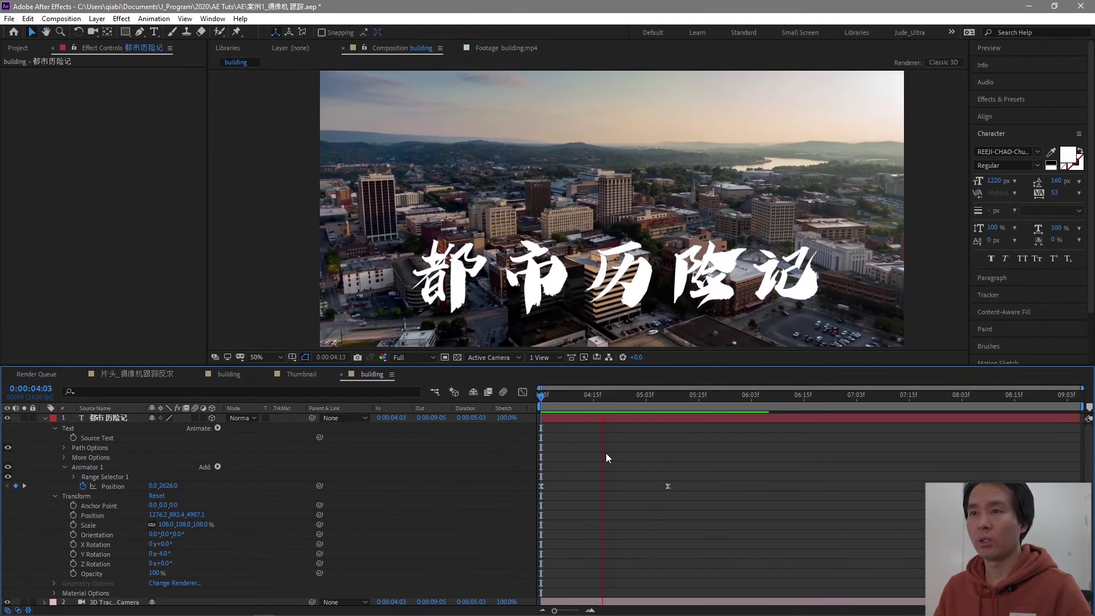
pyautogui.click(652, 426)
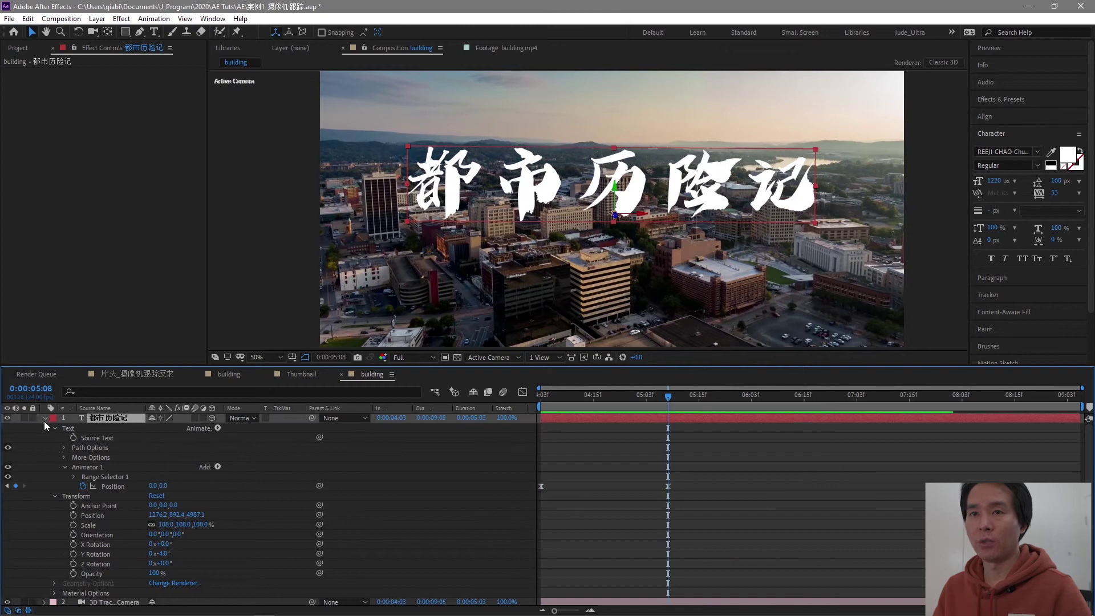
pyautogui.click(45, 418)
pyautogui.moveTo(632, 408); pyautogui.dragTo(686, 405)
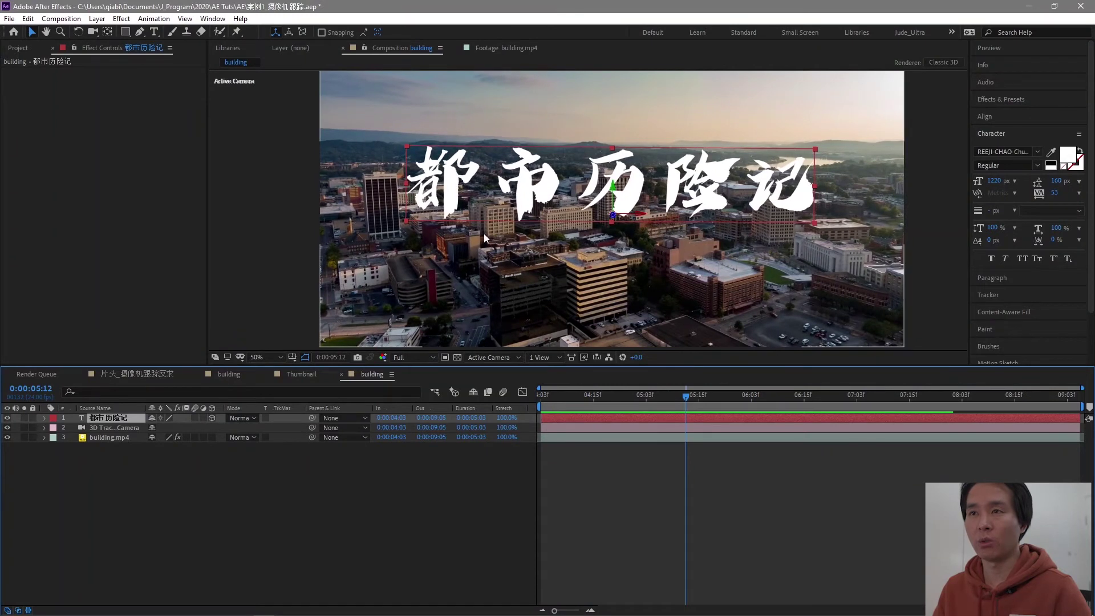
pyautogui.click(126, 33)
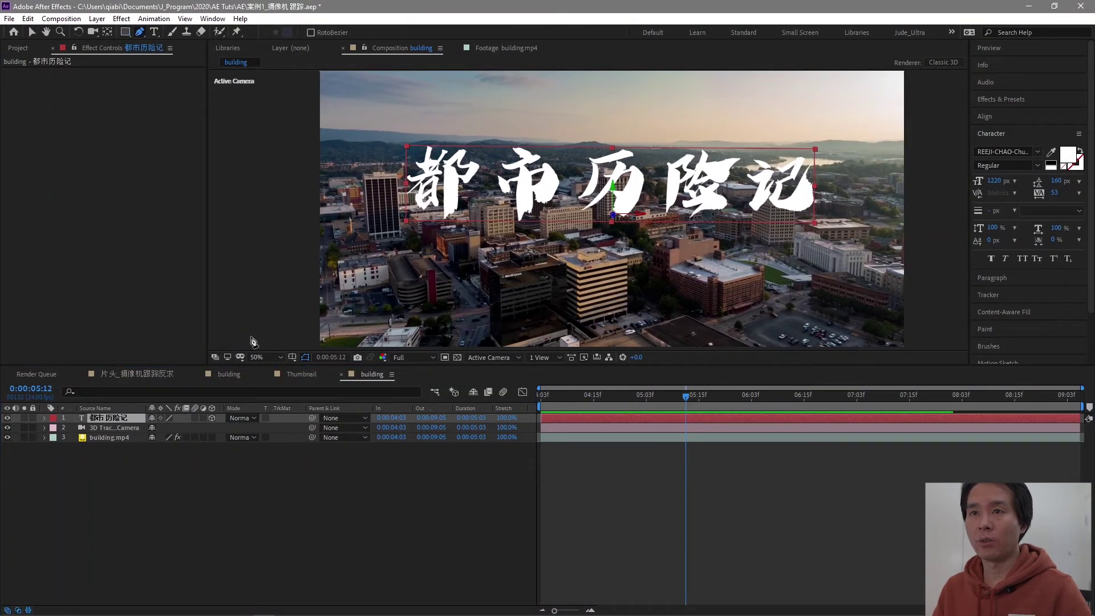
# Step: Zoom the viewer past 100% onto the rooftops and reveal the title's Opacity
pyautogui.moveTo(354, 109)
pyautogui.mouseDown()
pyautogui.moveTo(670, 364)
pyautogui.moveTo(620, 409)
pyautogui.mouseUp()
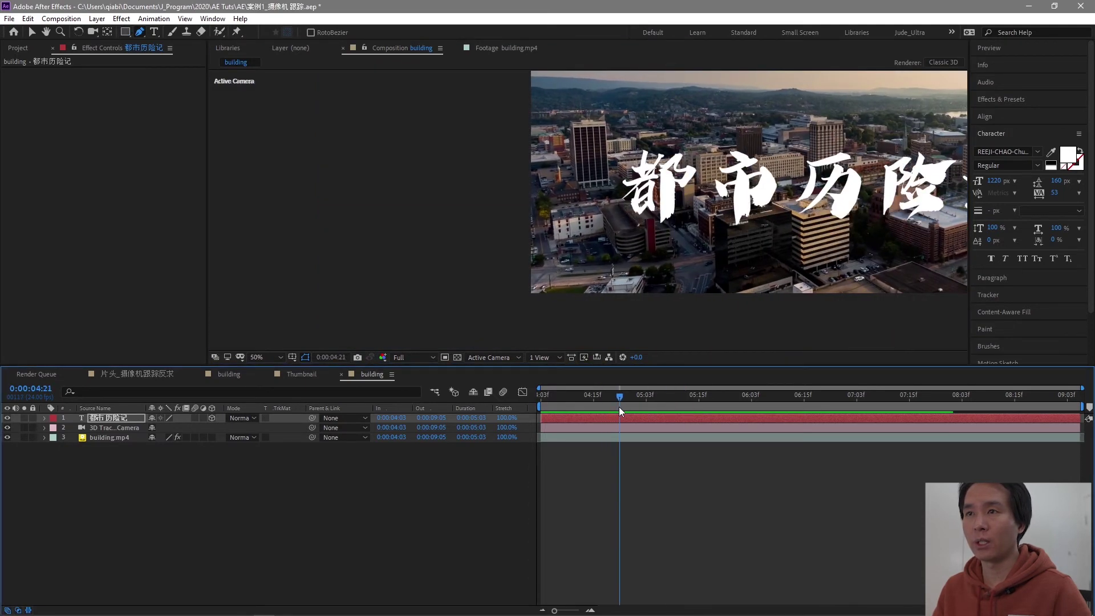
pyautogui.press('/')
pyautogui.press('t')
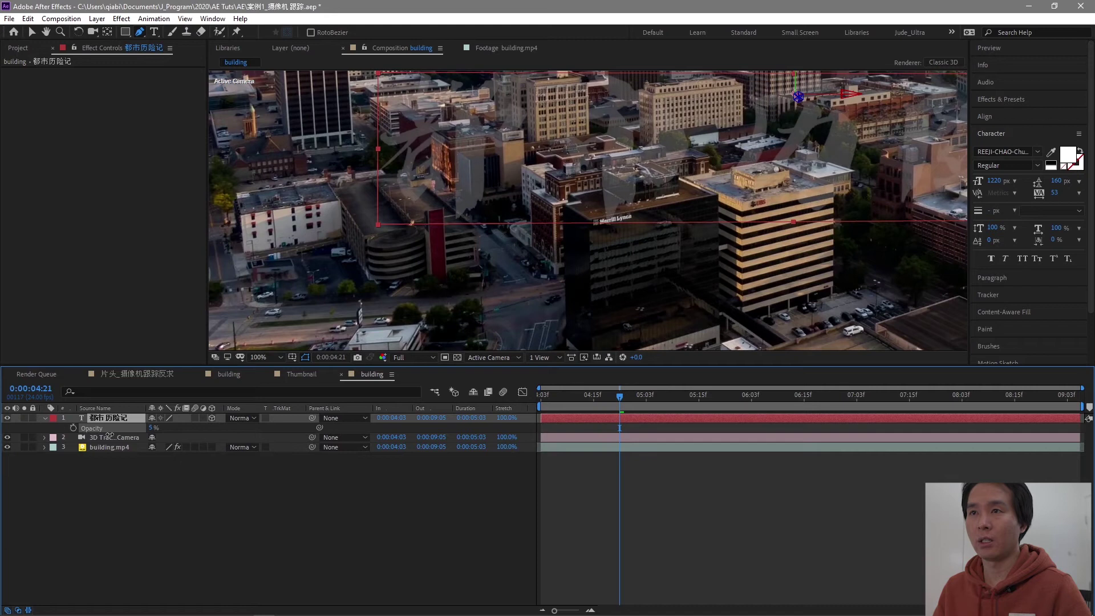
pyautogui.press('.')
pyautogui.press('.')
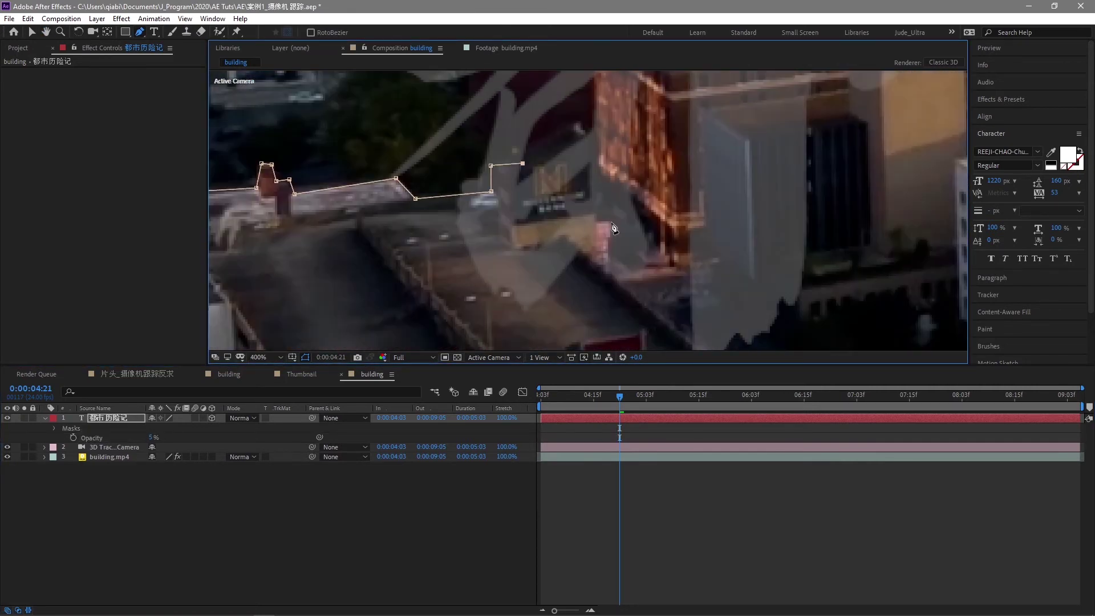
# Step: Place mask points along the building rooflines, panning along the skyline
pyautogui.moveTo(613, 228); pyautogui.dragTo(542, 193)
pyautogui.moveTo(675, 216); pyautogui.dragTo(627, 218)
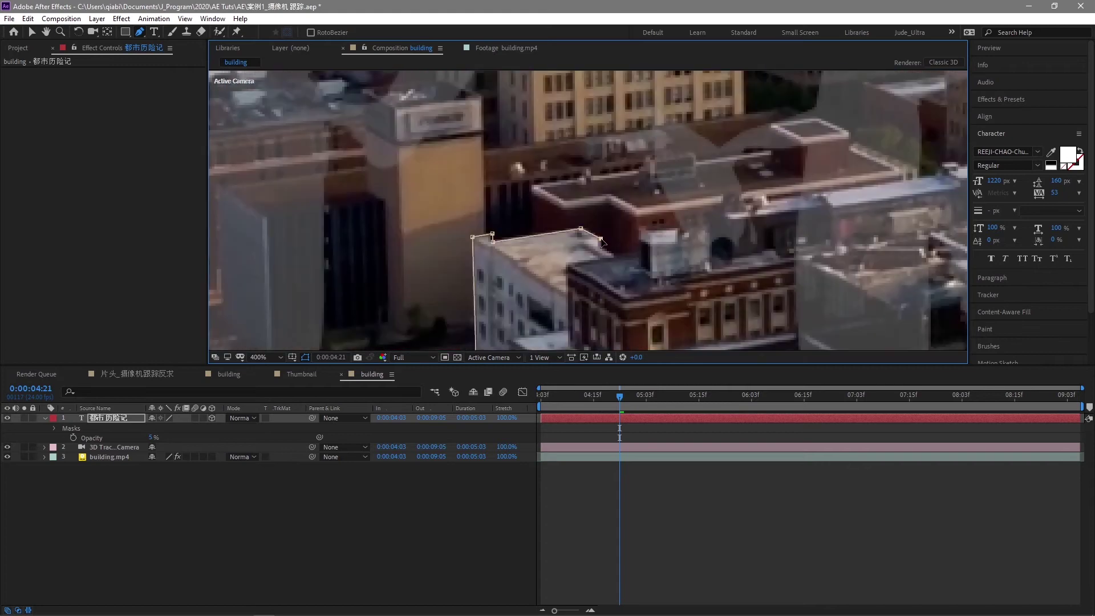
pyautogui.moveTo(791, 137); pyautogui.dragTo(610, 180)
pyautogui.click(582, 163)
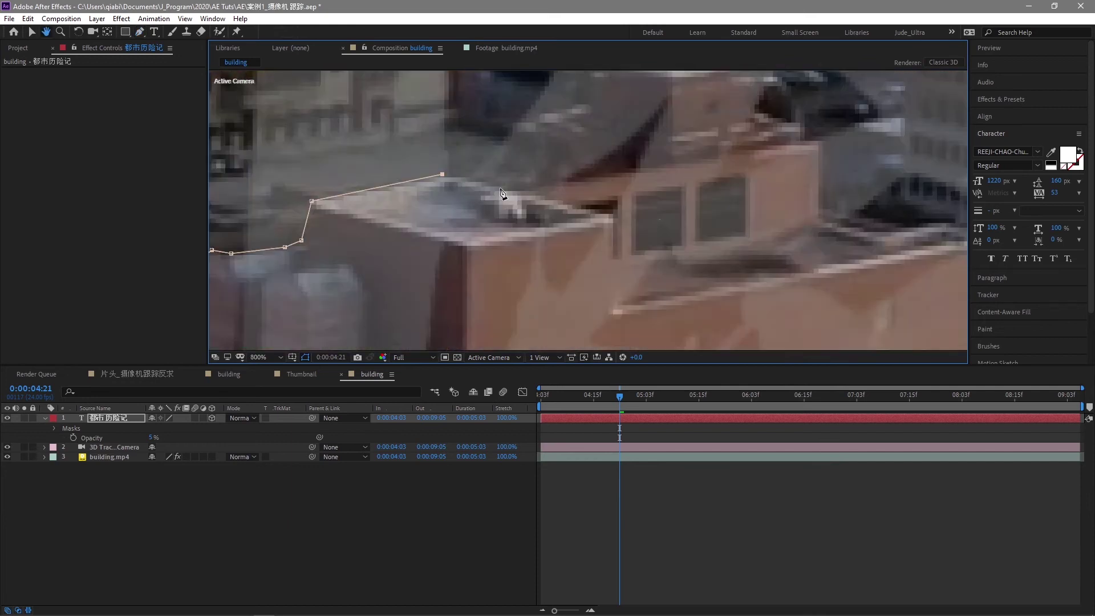
pyautogui.moveTo(502, 194); pyautogui.dragTo(466, 197)
pyautogui.click(428, 182)
pyautogui.click(574, 221)
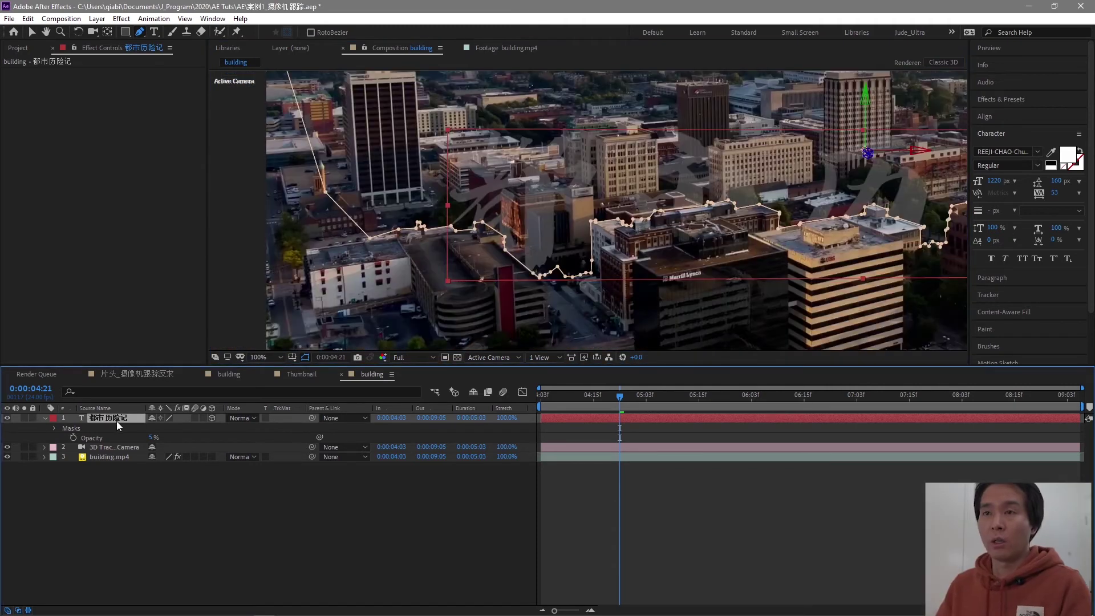
# Step: Bring the title layer's Opacity back up to 100%
pyautogui.moveTo(616, 235); pyautogui.dragTo(536, 326)
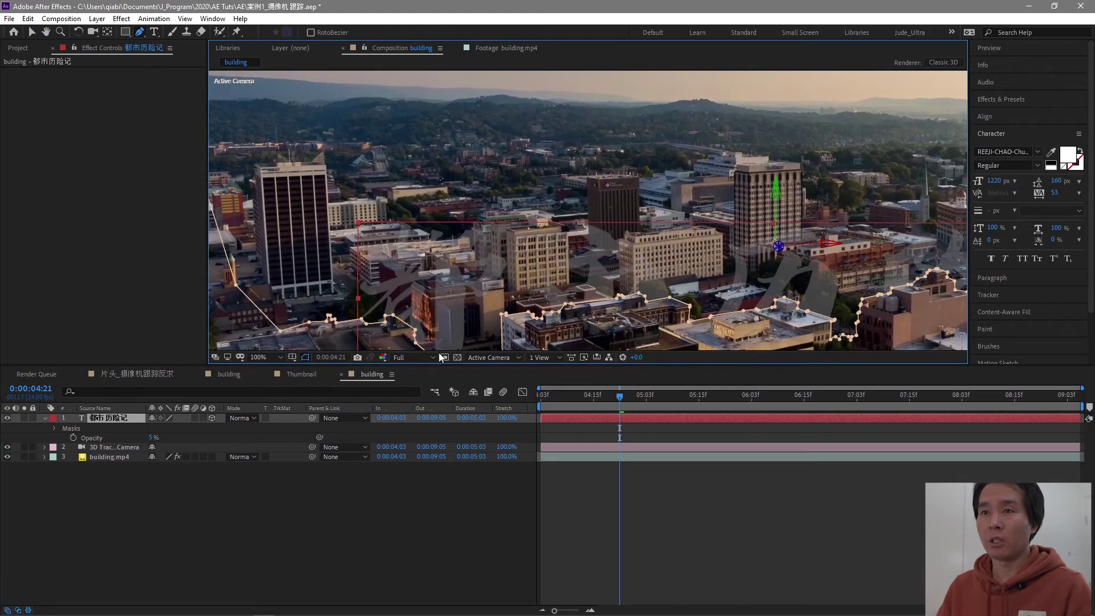
pyautogui.click(129, 416)
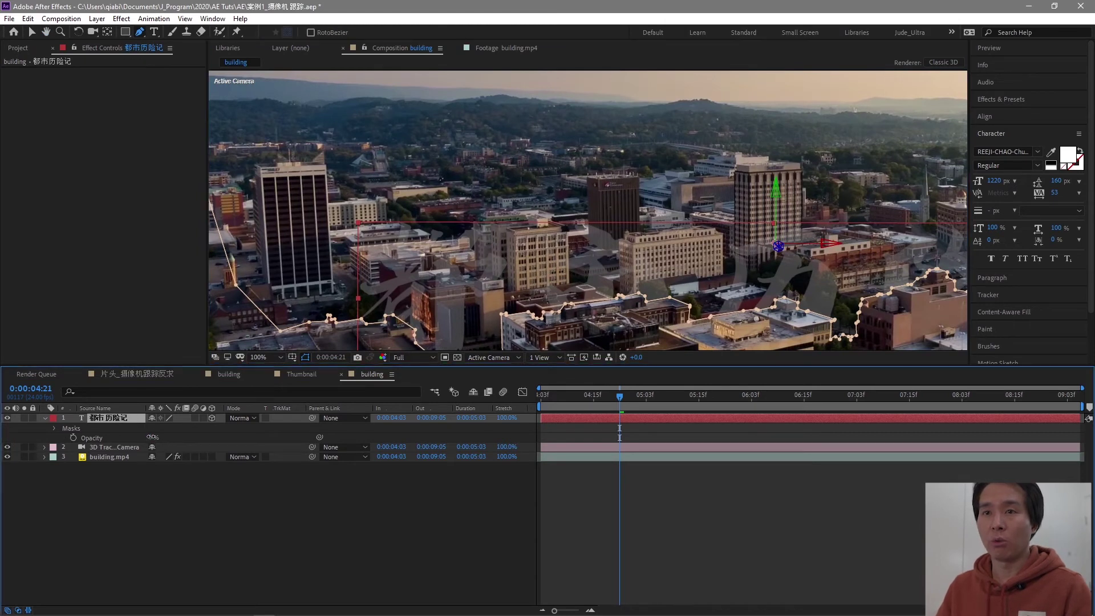
pyautogui.moveTo(152, 437); pyautogui.dragTo(189, 434)
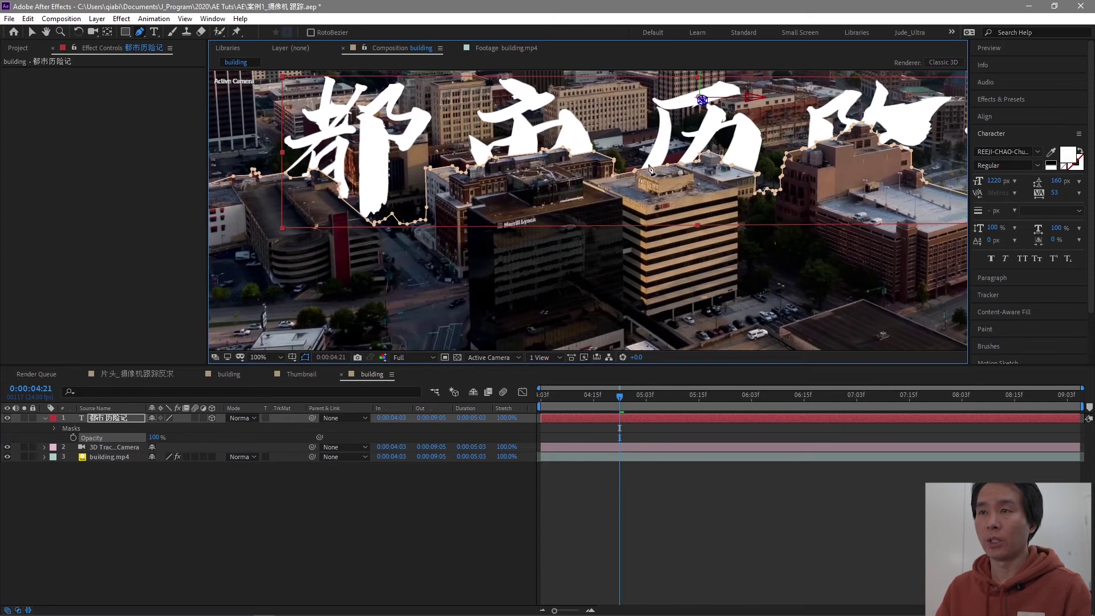
pyautogui.moveTo(610, 406); pyautogui.dragTo(566, 403)
# Step: Preview the title rising behind the rooftops and reveal the mask Feather property
pyautogui.press('space')
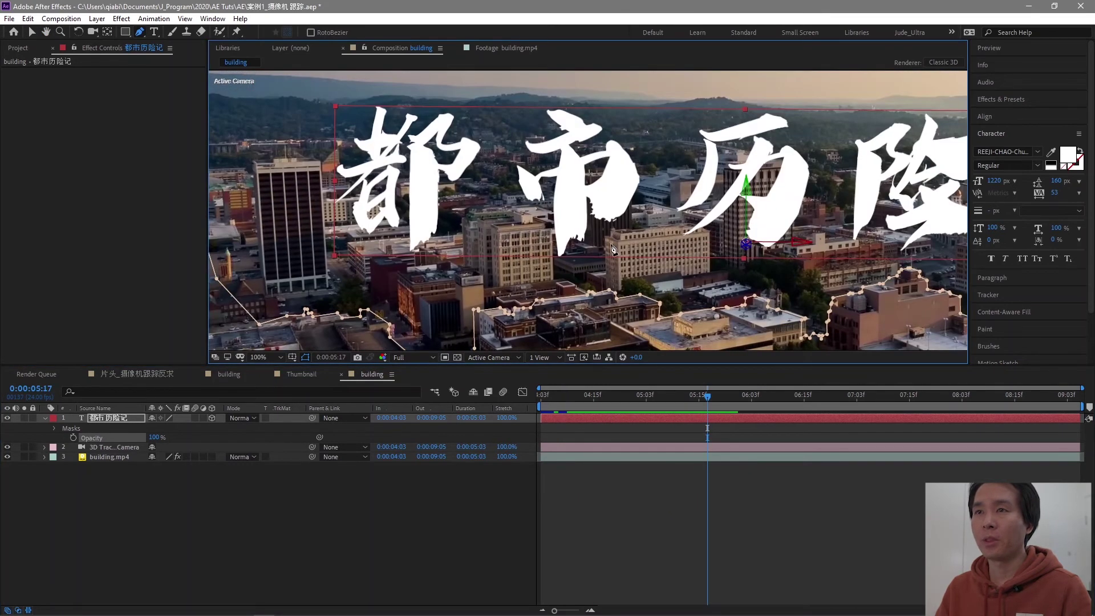
pyautogui.scroll(-2, 612, 249)
pyautogui.press('Home')
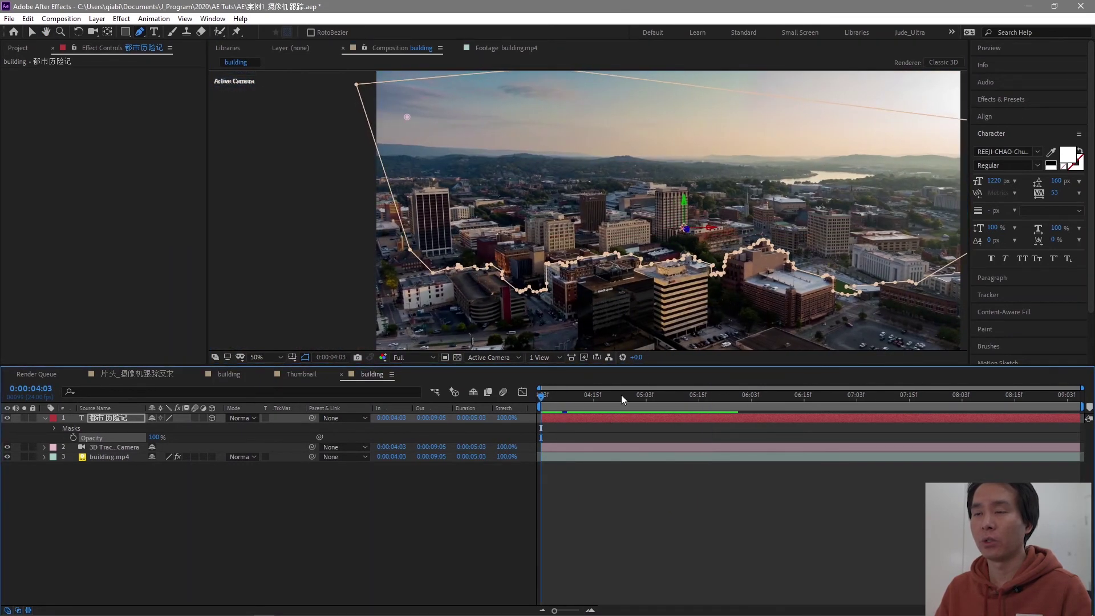
pyautogui.click(639, 393)
pyautogui.press('space')
pyautogui.press('space')
pyautogui.press('Home')
pyautogui.press('space')
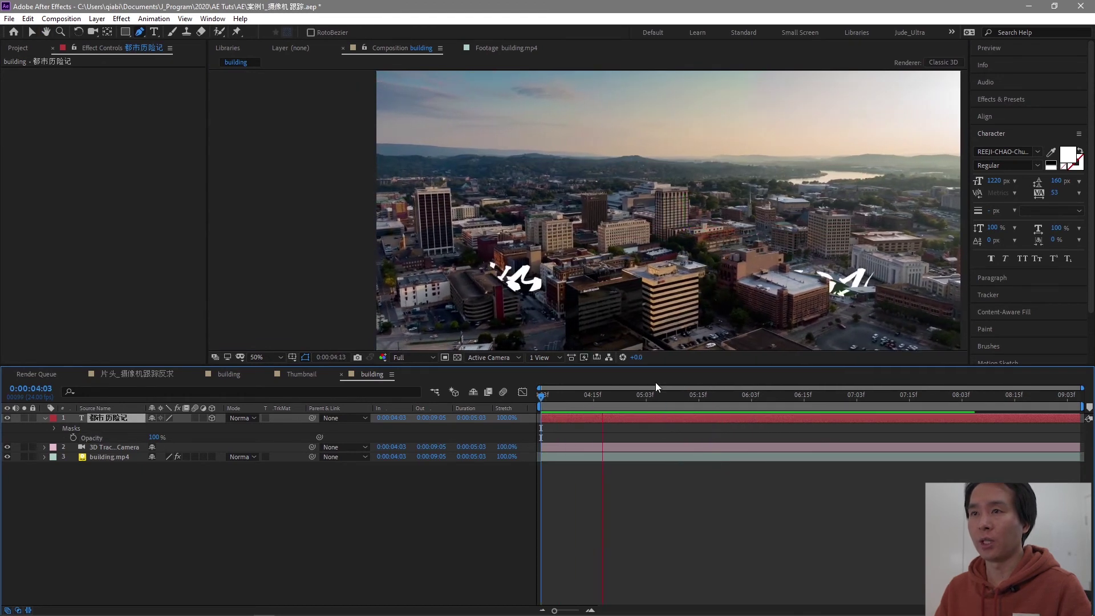
pyautogui.click(724, 395)
pyautogui.moveTo(721, 400); pyautogui.dragTo(580, 399)
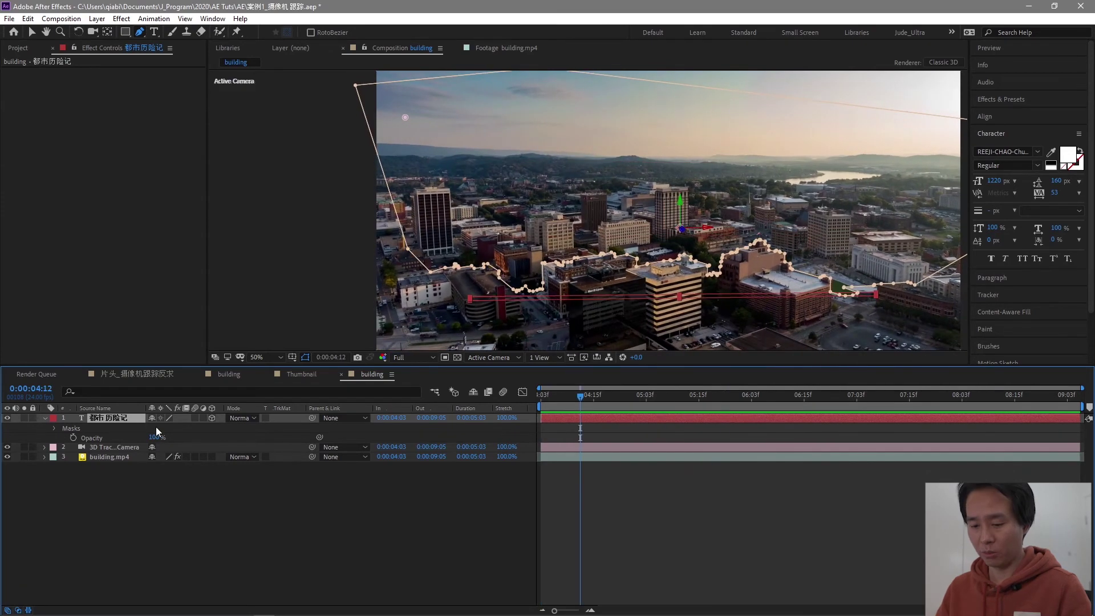
pyautogui.press('f')
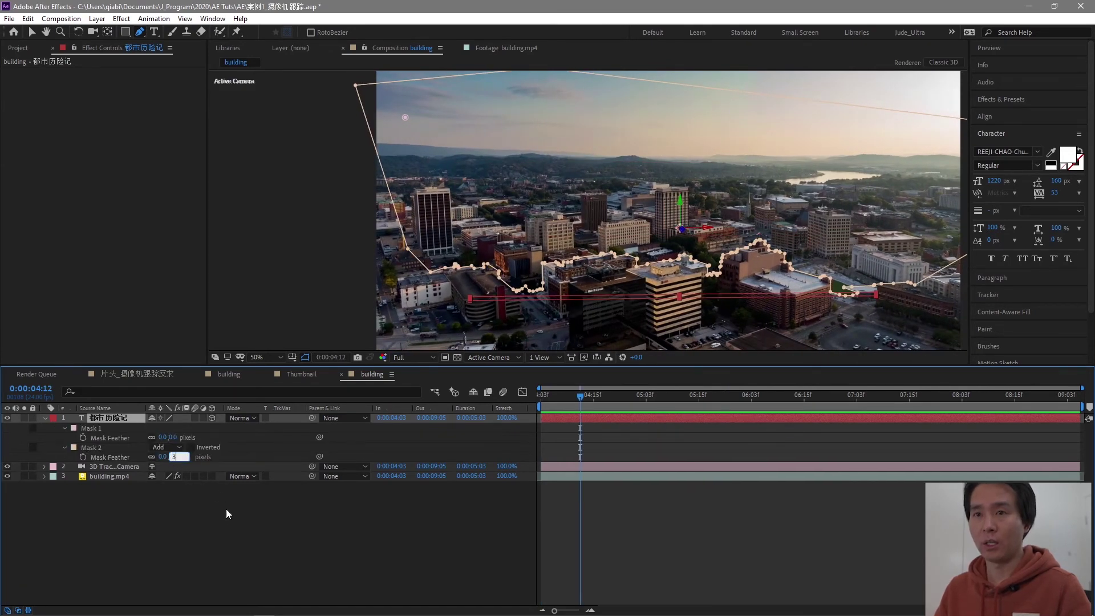
# Step: Set the roofline mask's feather to 4 pixels
pyautogui.press('Return')
pyautogui.press('f')
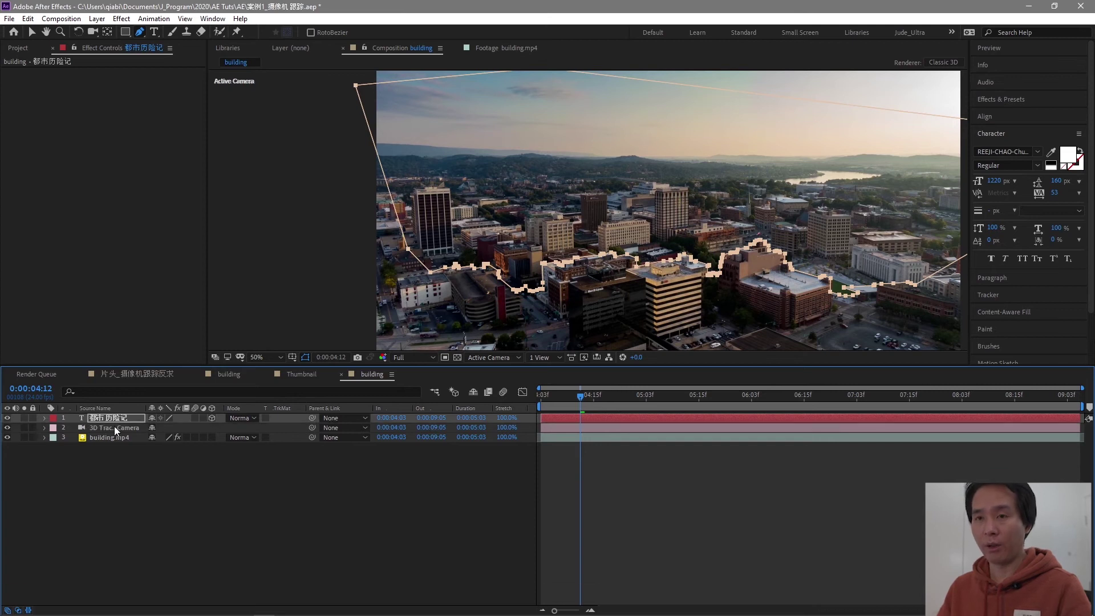
pyautogui.press('pagedown')
pyautogui.press('pagedown')
pyautogui.press('f')
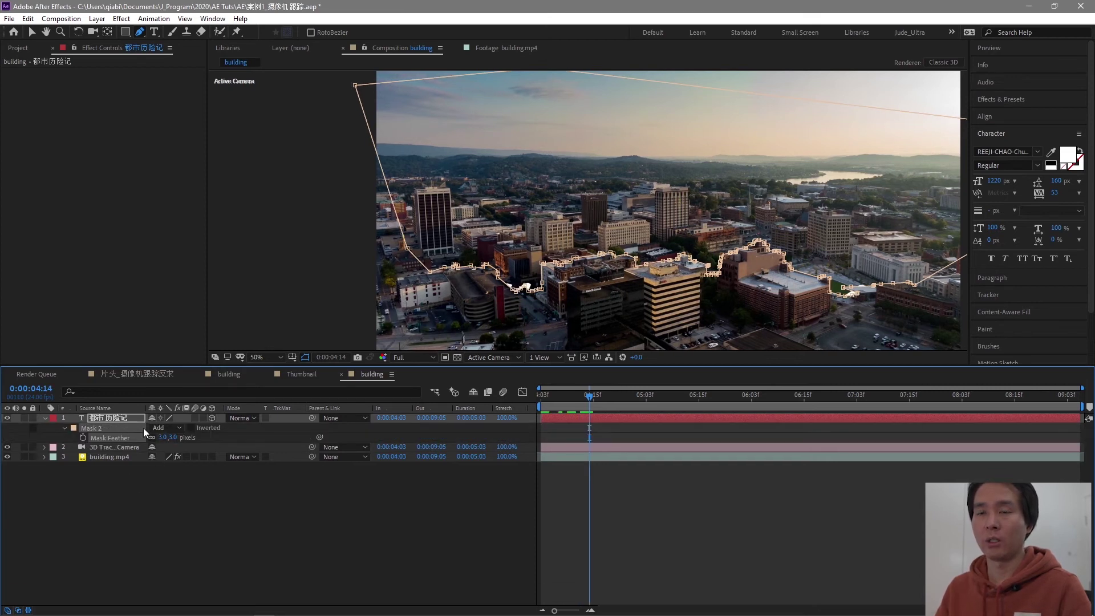
pyautogui.press('F2')
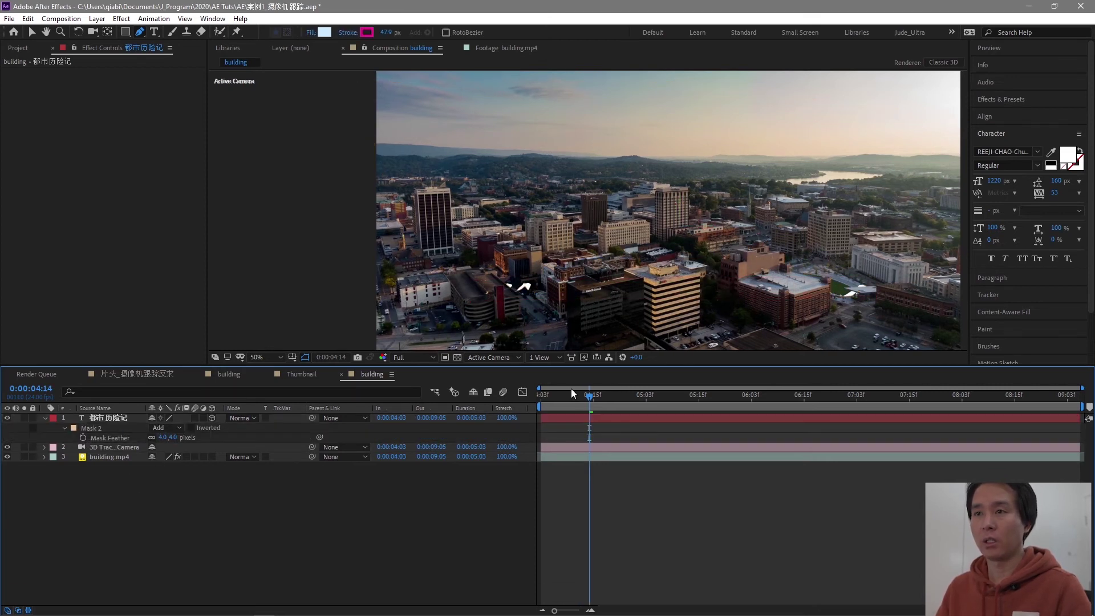
# Step: Preview from the start, then scrub to a frame showing the full title
pyautogui.press('Home')
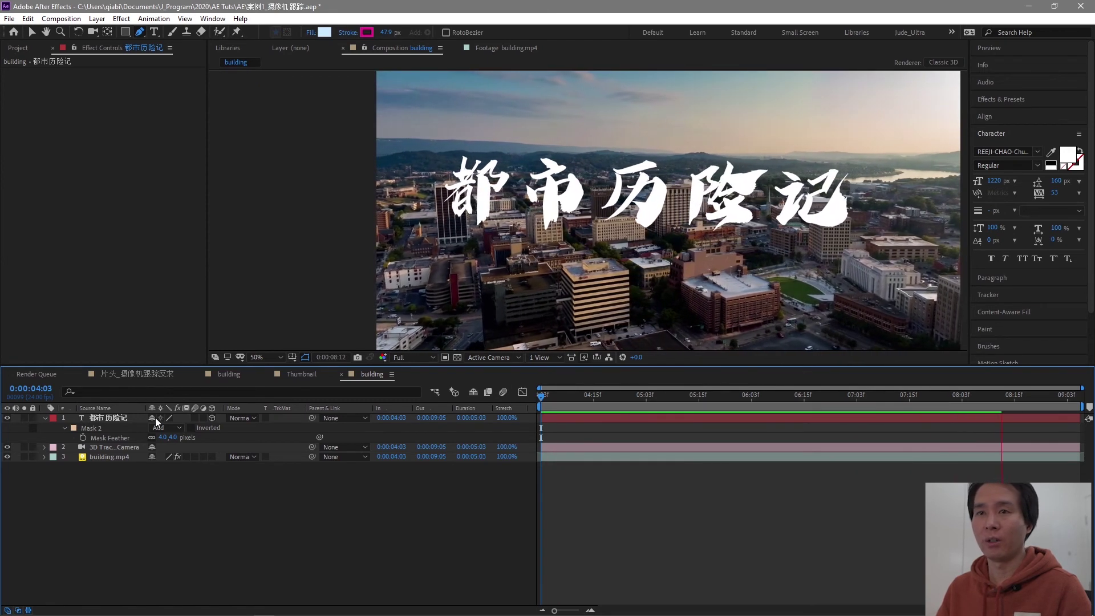
pyautogui.press('space')
pyautogui.click(122, 421)
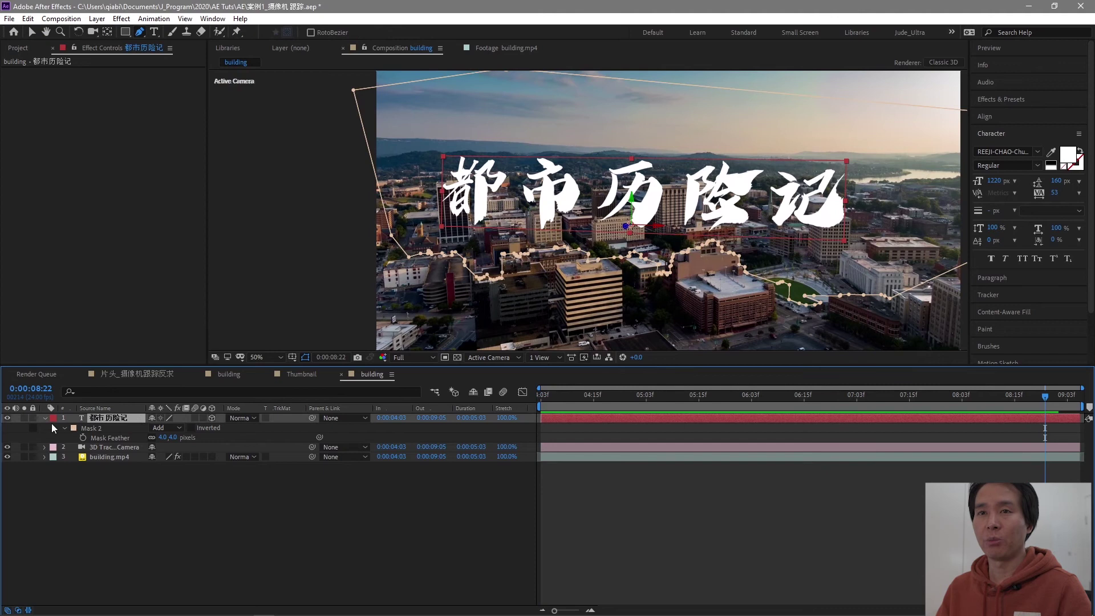
pyautogui.moveTo(623, 405); pyautogui.dragTo(816, 397)
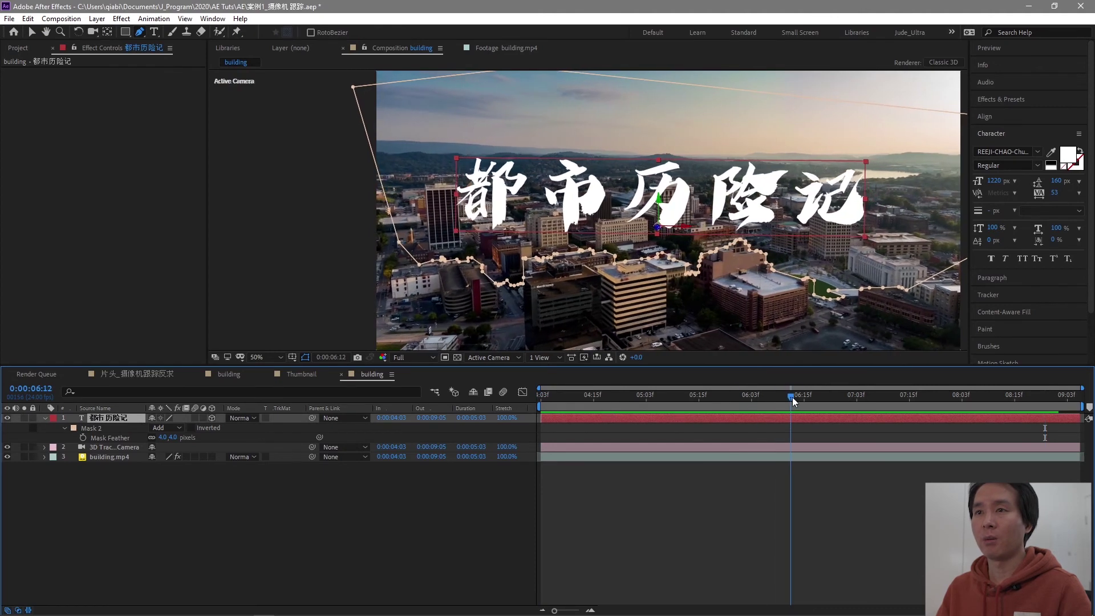
pyautogui.rightClick(61, 171)
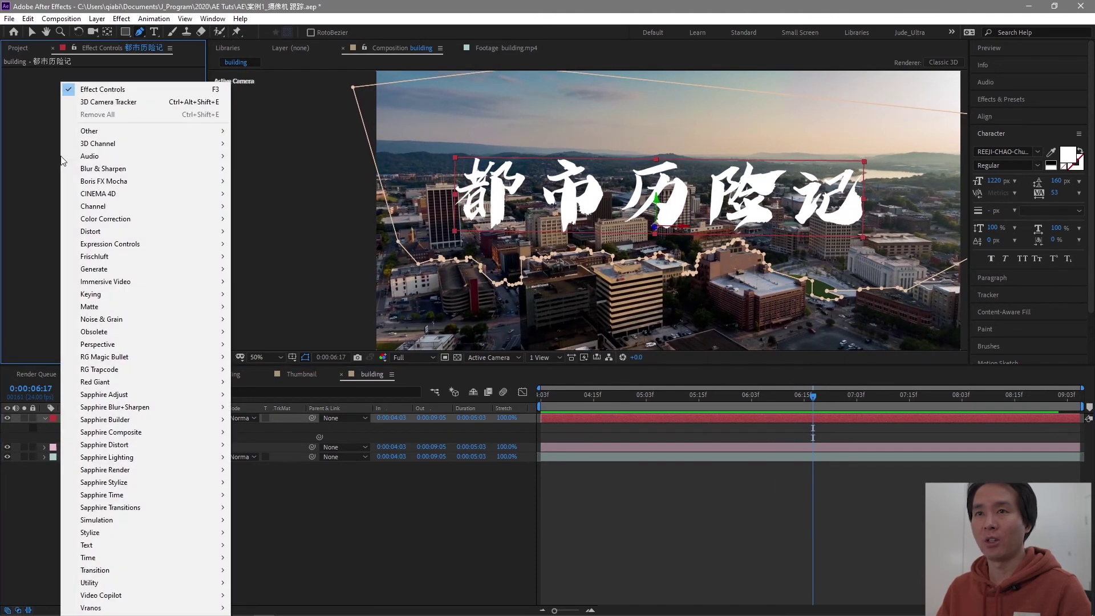
# Step: Apply Trapcode Shine to the title layer and dismiss the 2D layer warning
pyautogui.click(30, 159)
pyautogui.rightClick(34, 158)
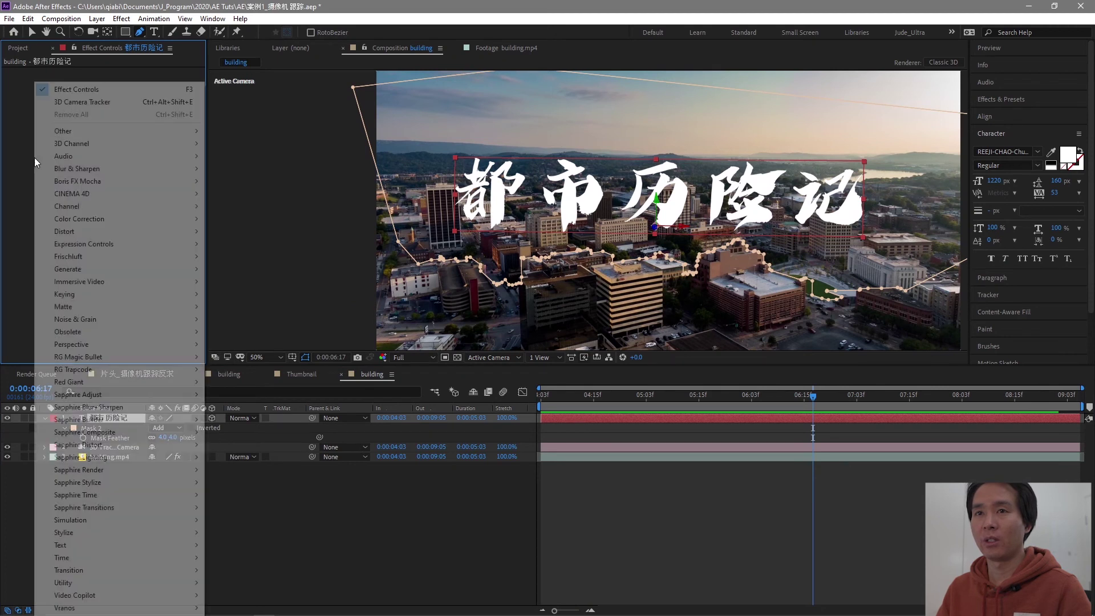
pyautogui.moveTo(131, 370)
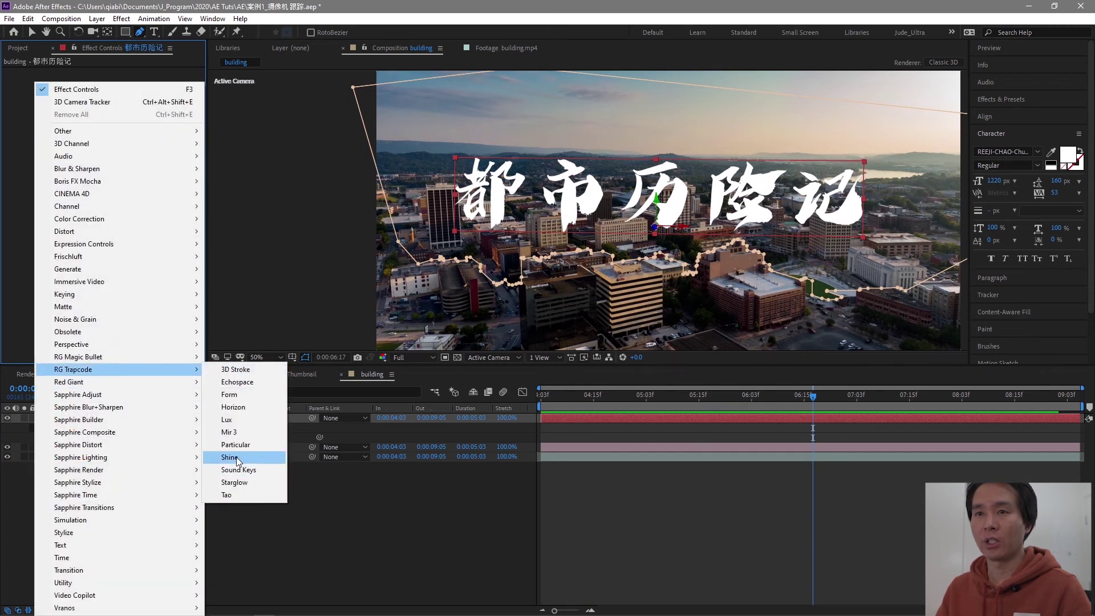
pyautogui.click(238, 456)
pyautogui.click(211, 124)
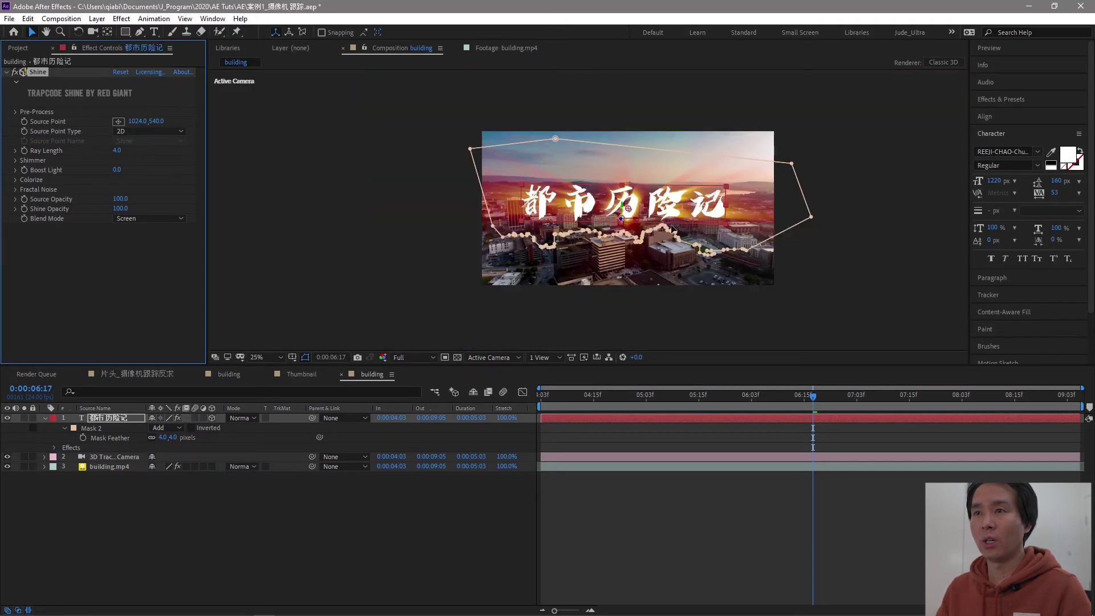
# Step: Place the Shine source point just above the title and preview the rays
pyautogui.moveTo(799, 399); pyautogui.dragTo(694, 399)
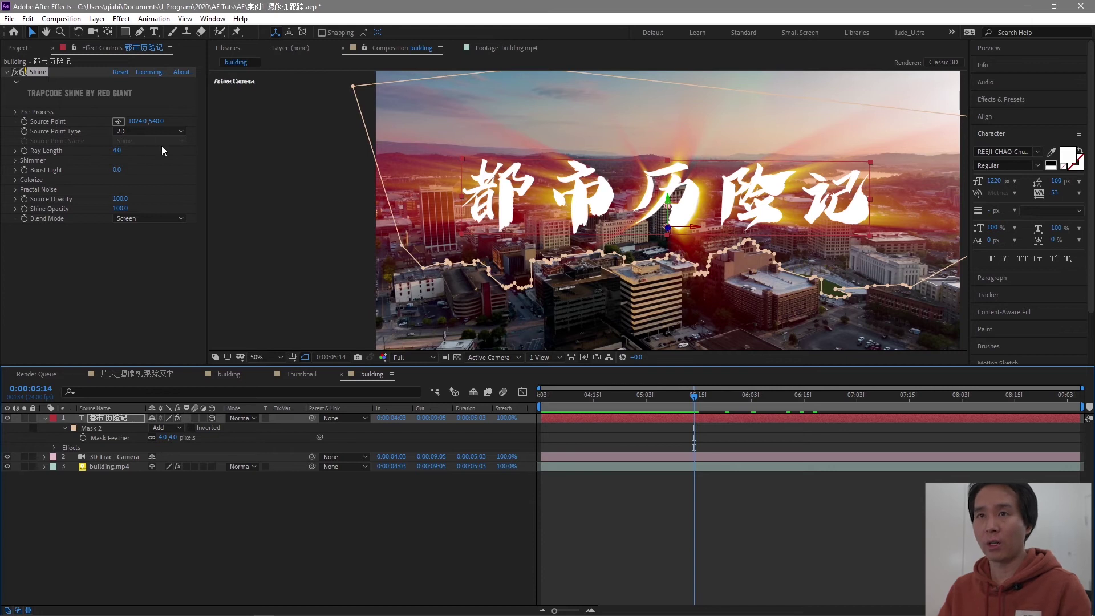
pyautogui.click(118, 123)
pyautogui.click(697, 188)
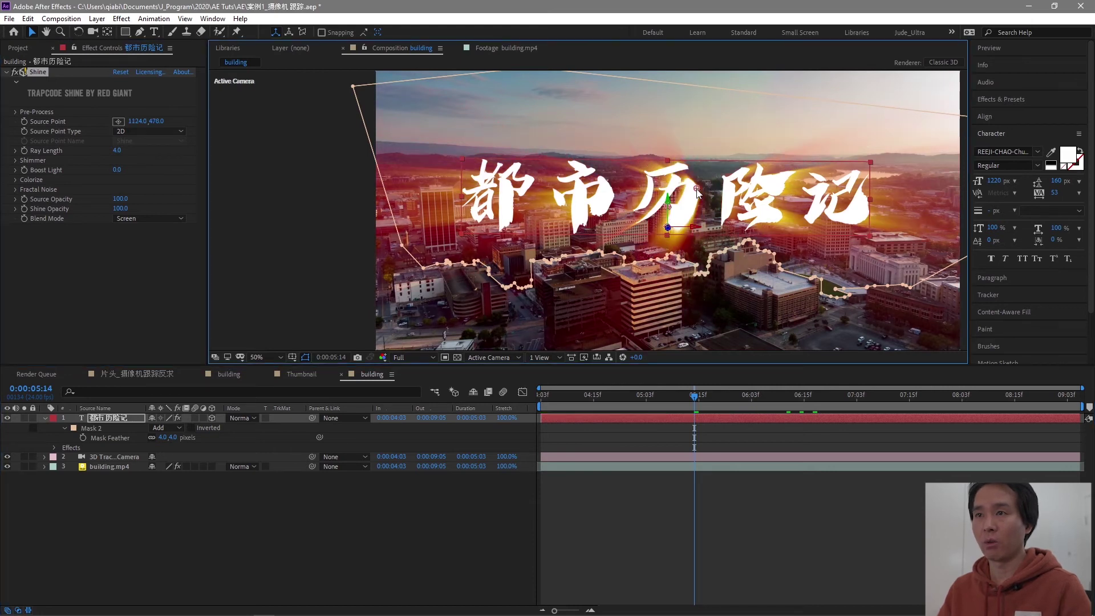
pyautogui.press('space')
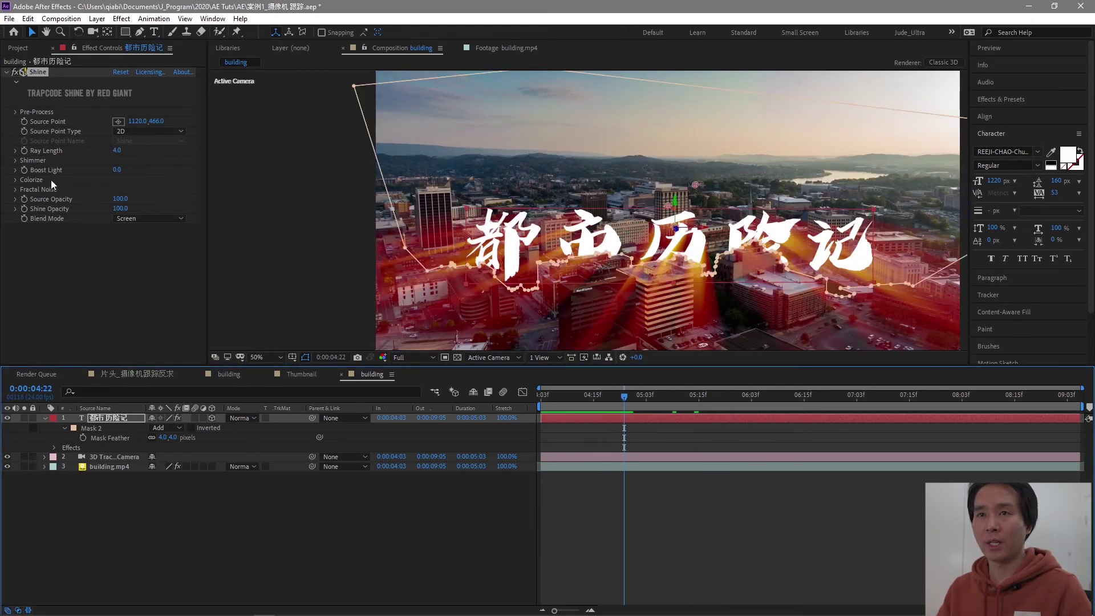
# Step: Tint the Shine Highlights, Midtones and Shadows with colours sampled from the sky
pyautogui.click(15, 180)
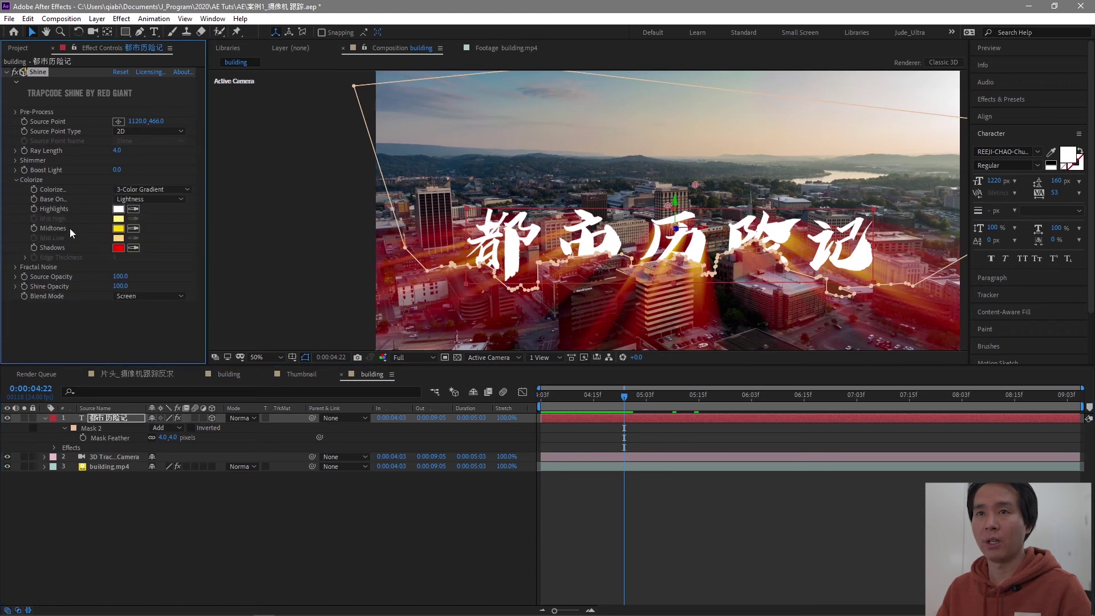
pyautogui.click(134, 208)
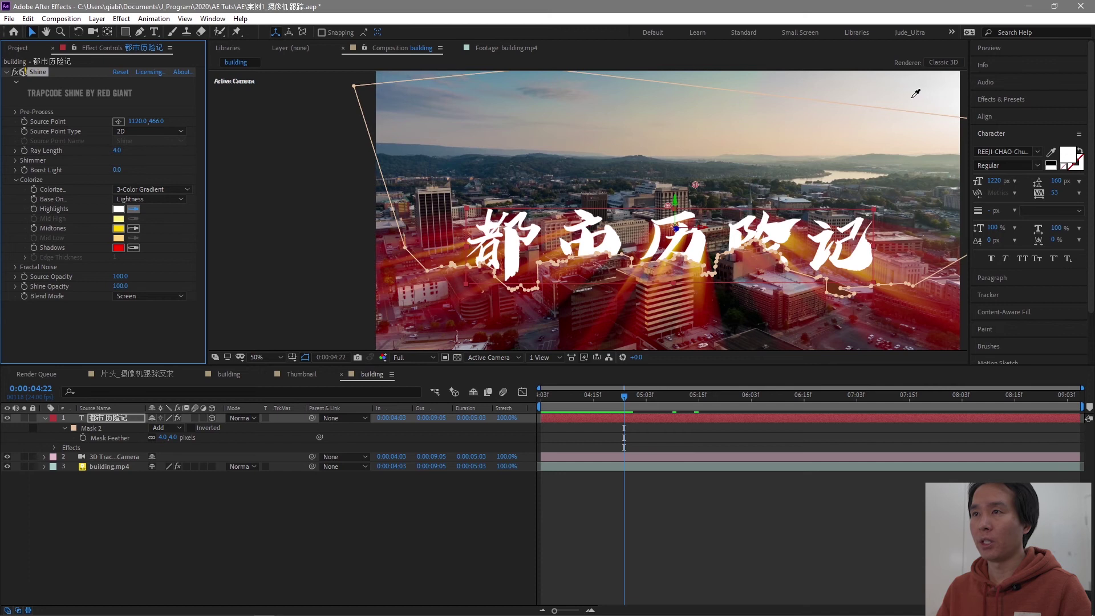
pyautogui.click(937, 95)
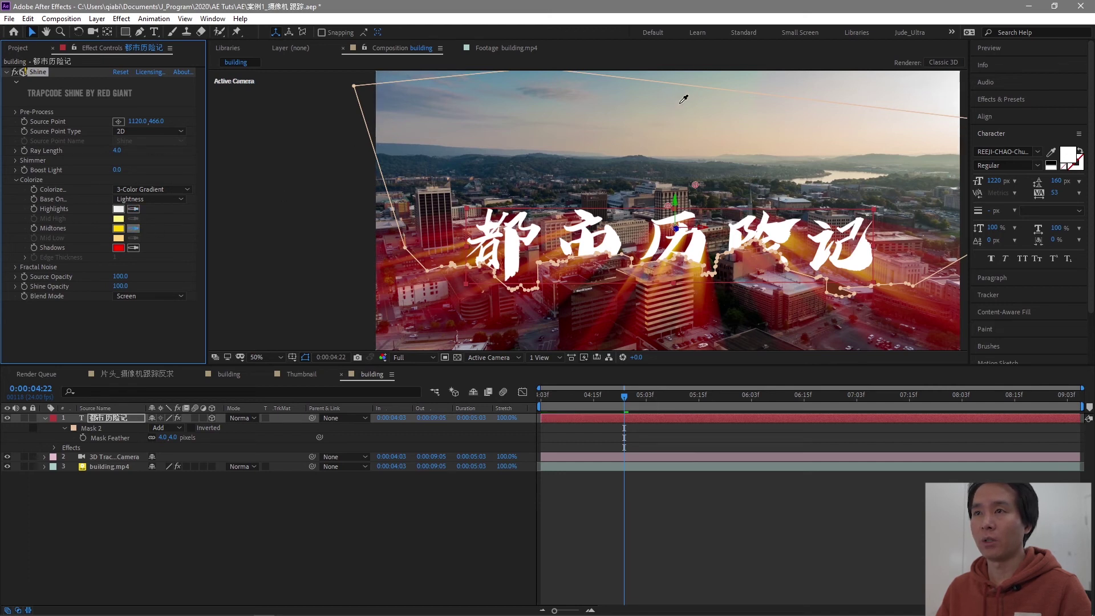
pyautogui.click(772, 109)
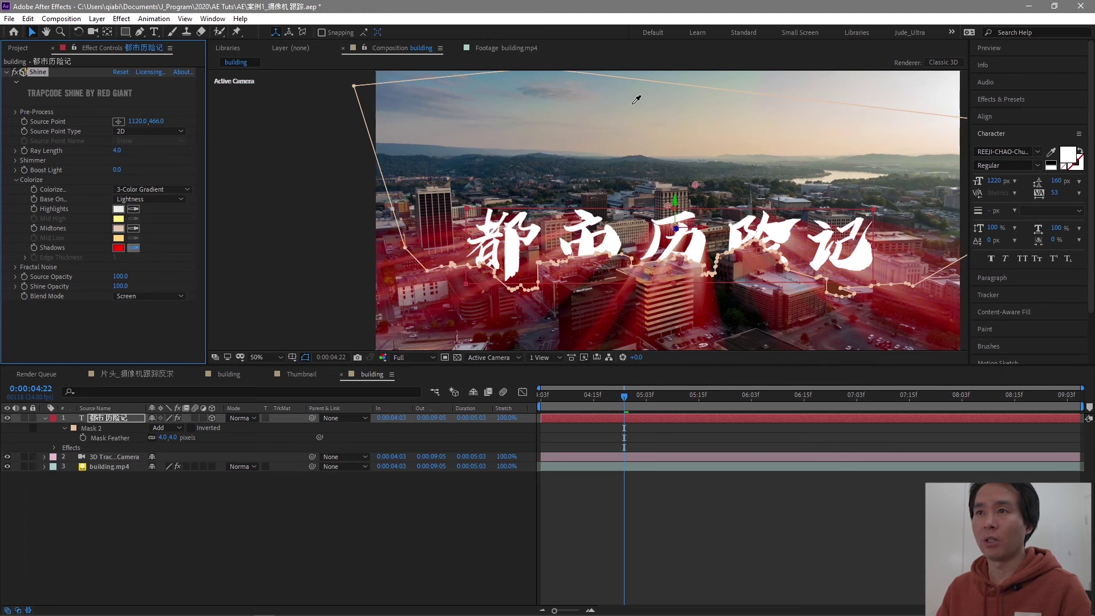
pyautogui.click(502, 133)
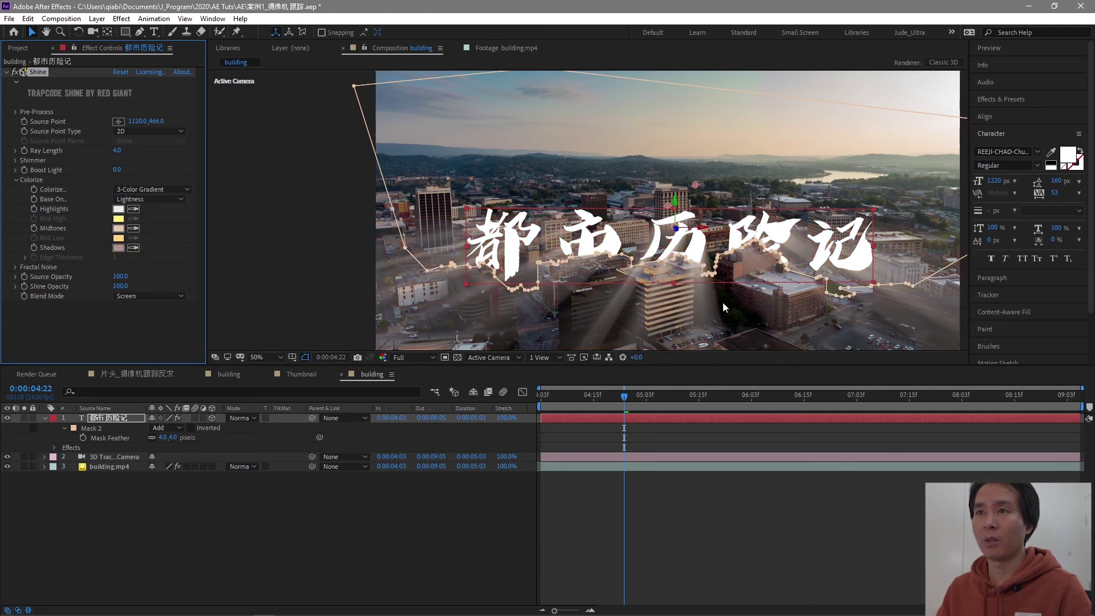
pyautogui.press('Home')
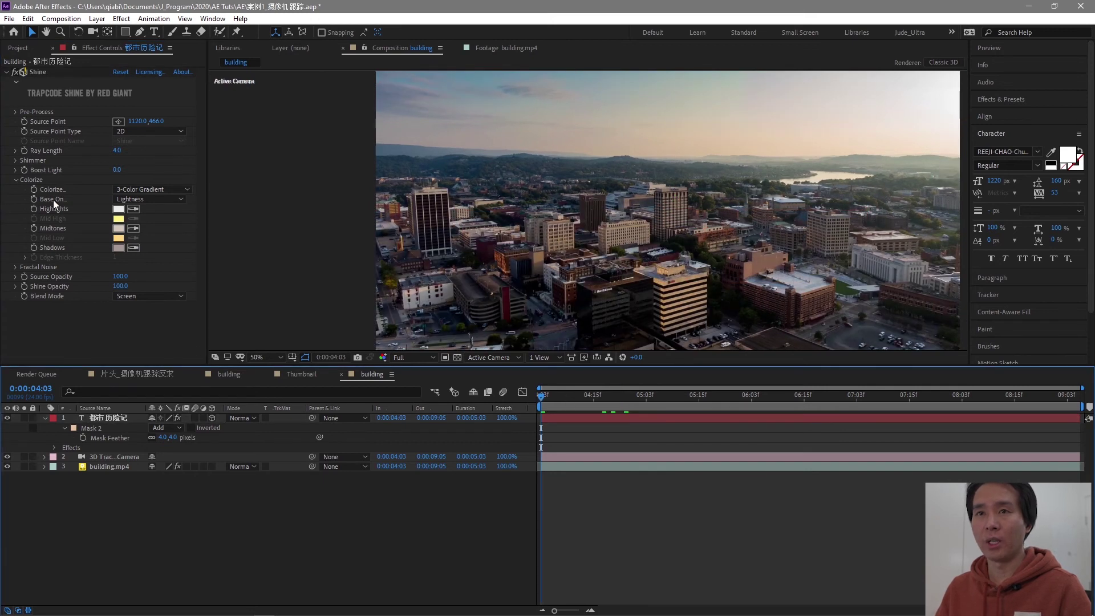
# Step: Preview the title animation with the viewer zoomed out to 25%
pyautogui.click(796, 234)
pyautogui.press('space')
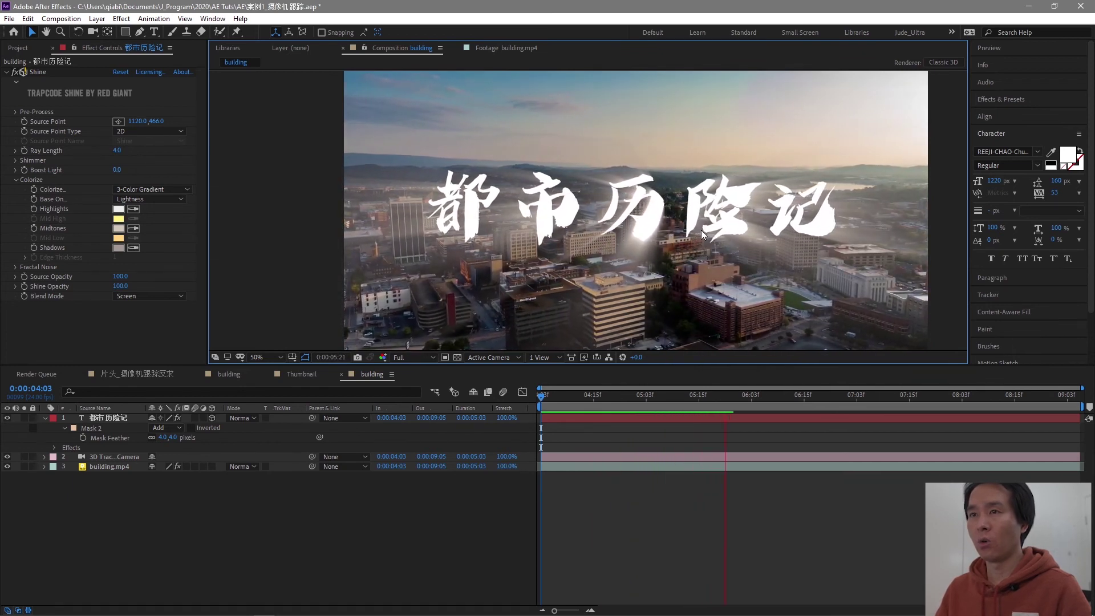
pyautogui.press(',')
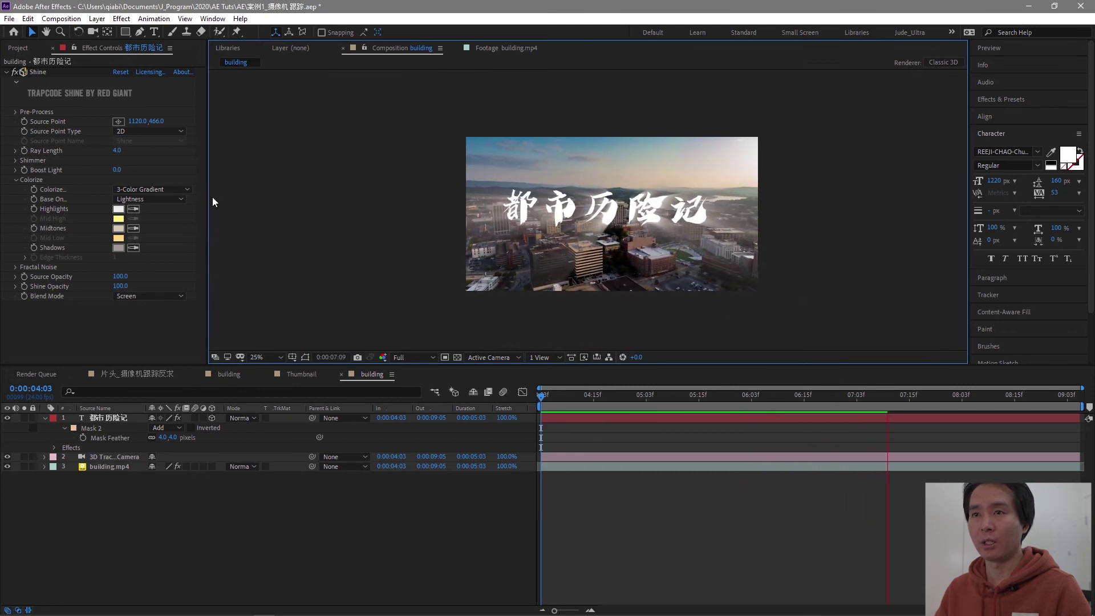
pyautogui.press('space')
# Step: Lower the Shine Opacity to 33.6 and select the title layer to show its mask
pyautogui.click(136, 287)
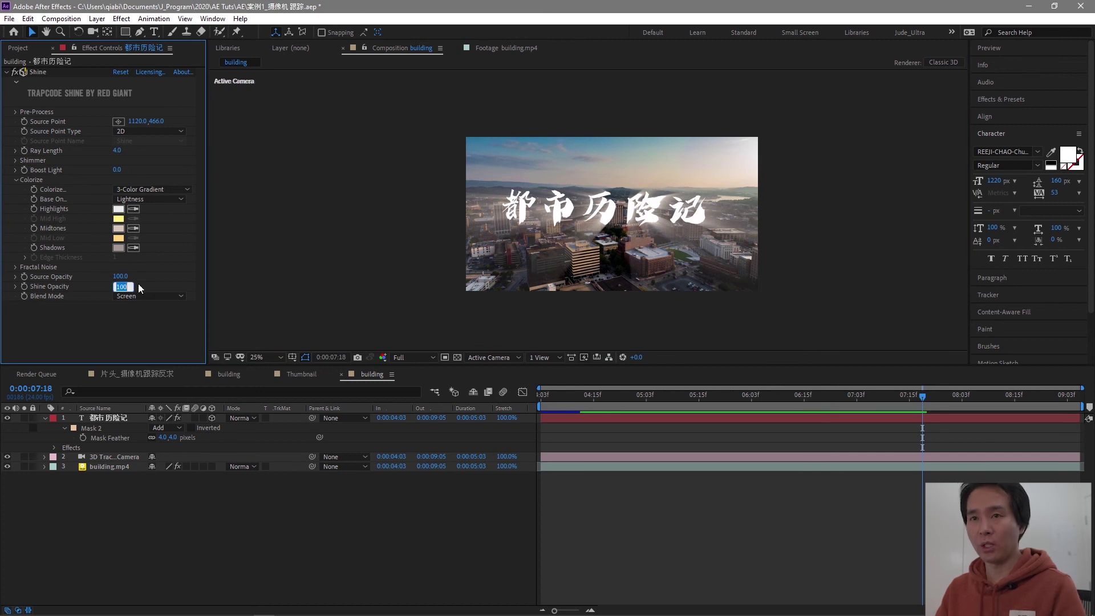
pyautogui.write('20')
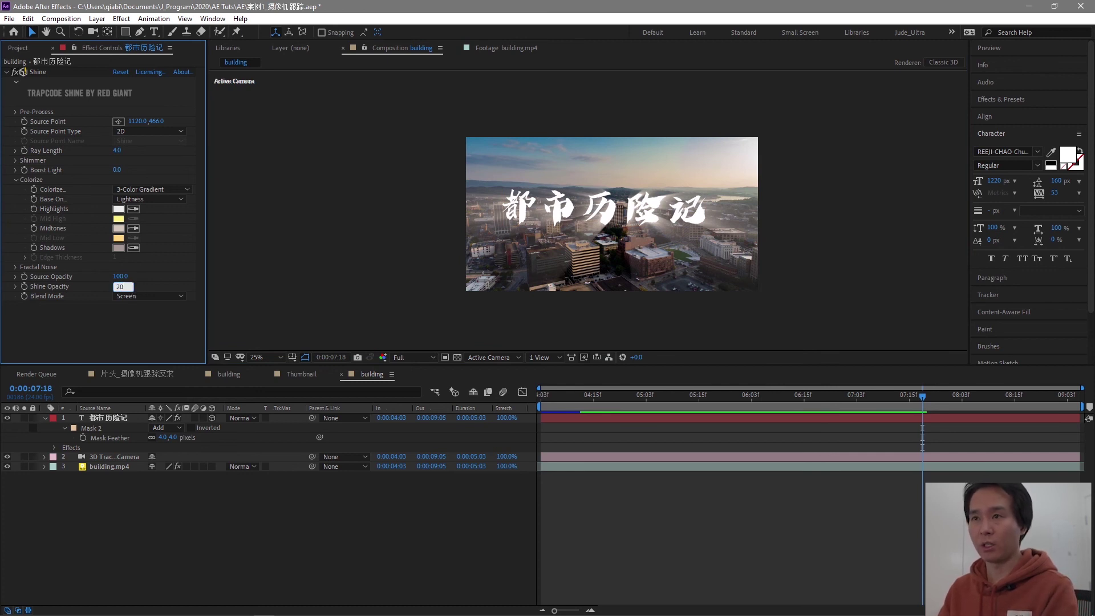
pyautogui.press('Return')
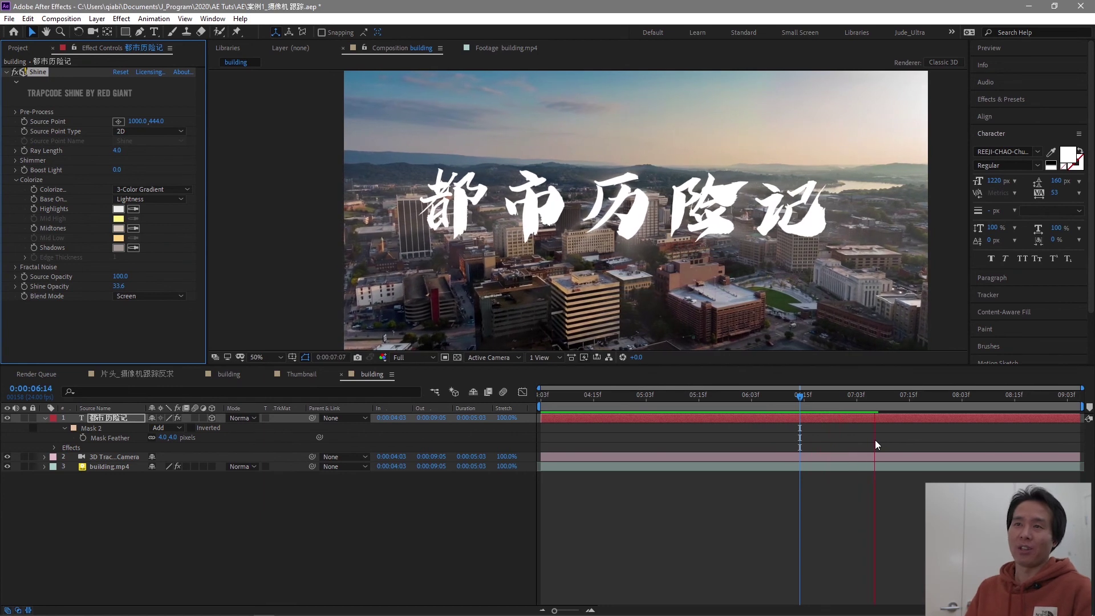
pyautogui.press('space')
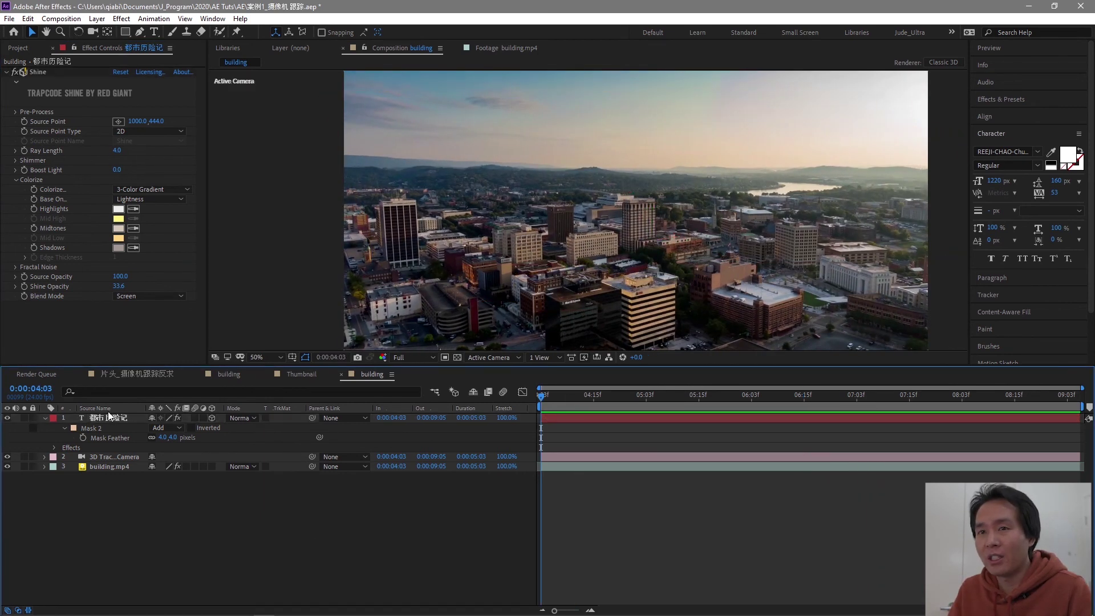
pyautogui.click(106, 419)
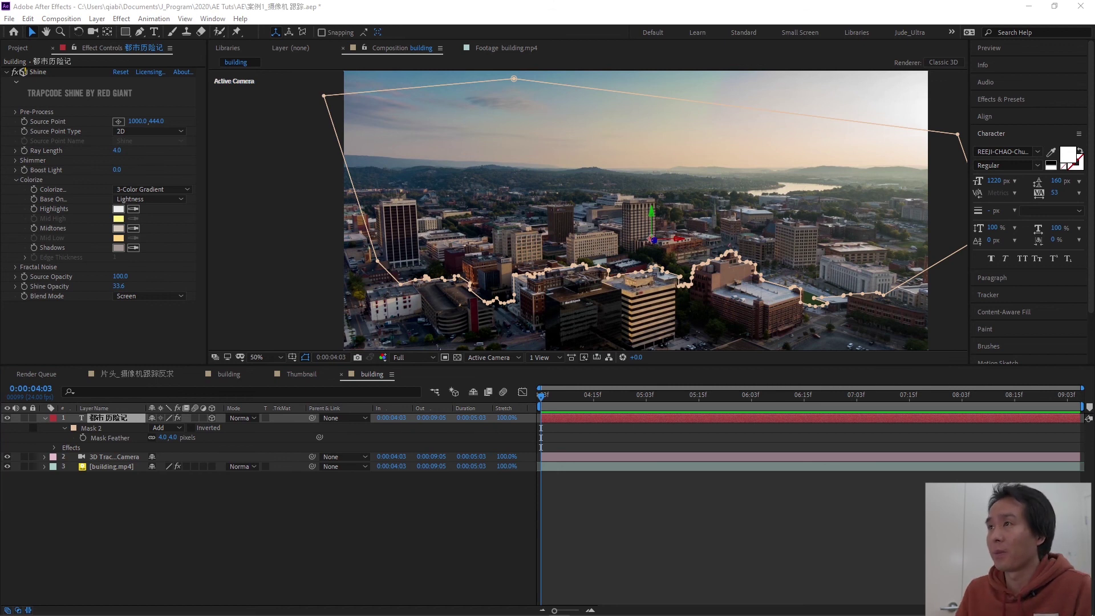
pyautogui.hotkey('alt', 'Tab')
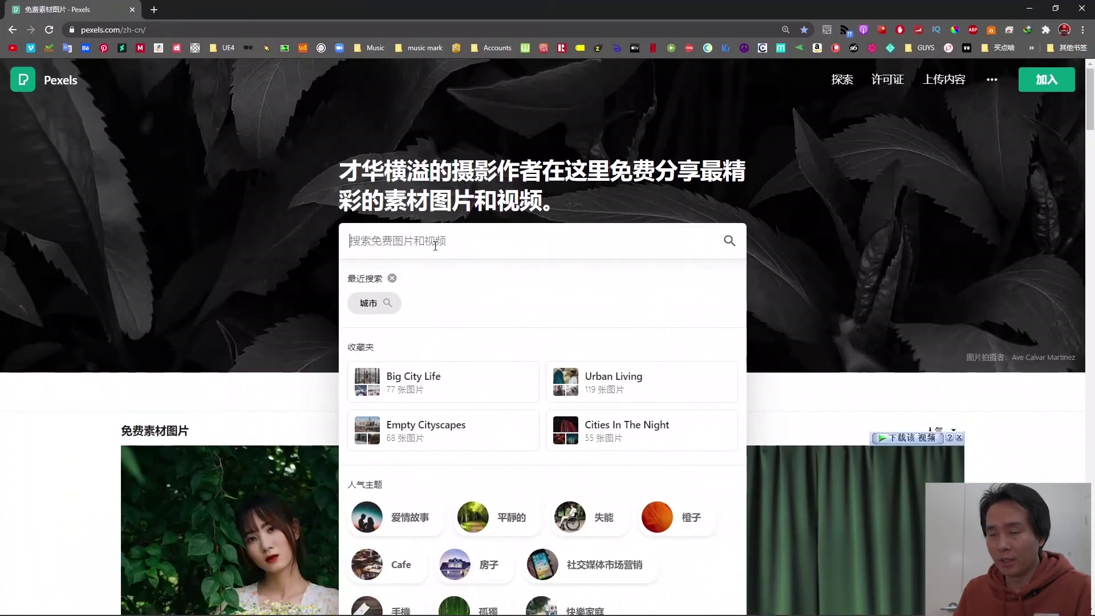
# Step: Search Pexels for "timelapse" videos and preview the city traffic clip
pyautogui.write('time')
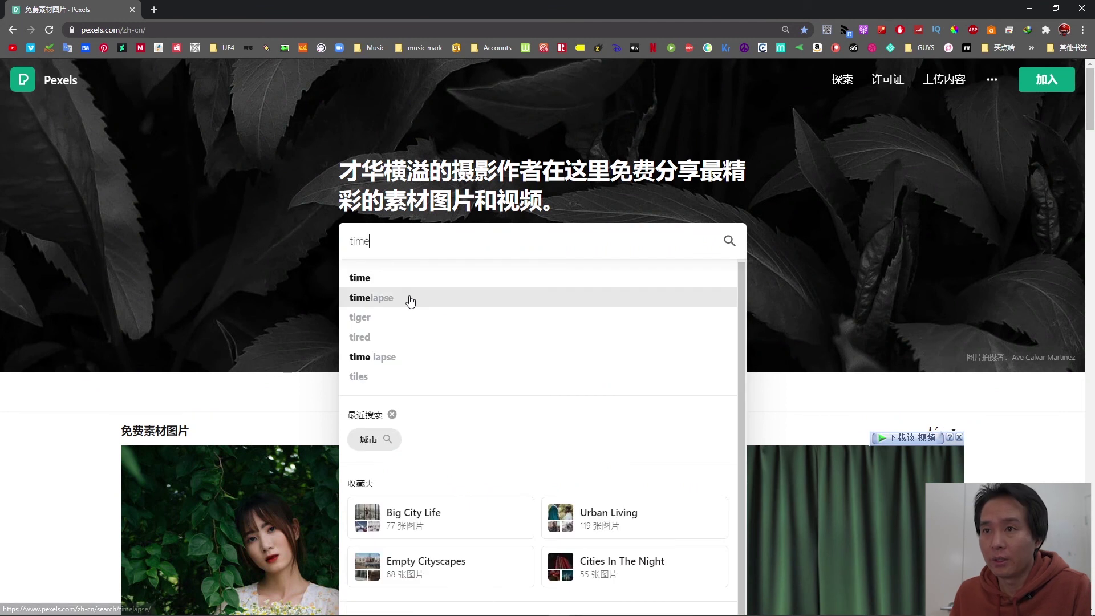
pyautogui.click(528, 298)
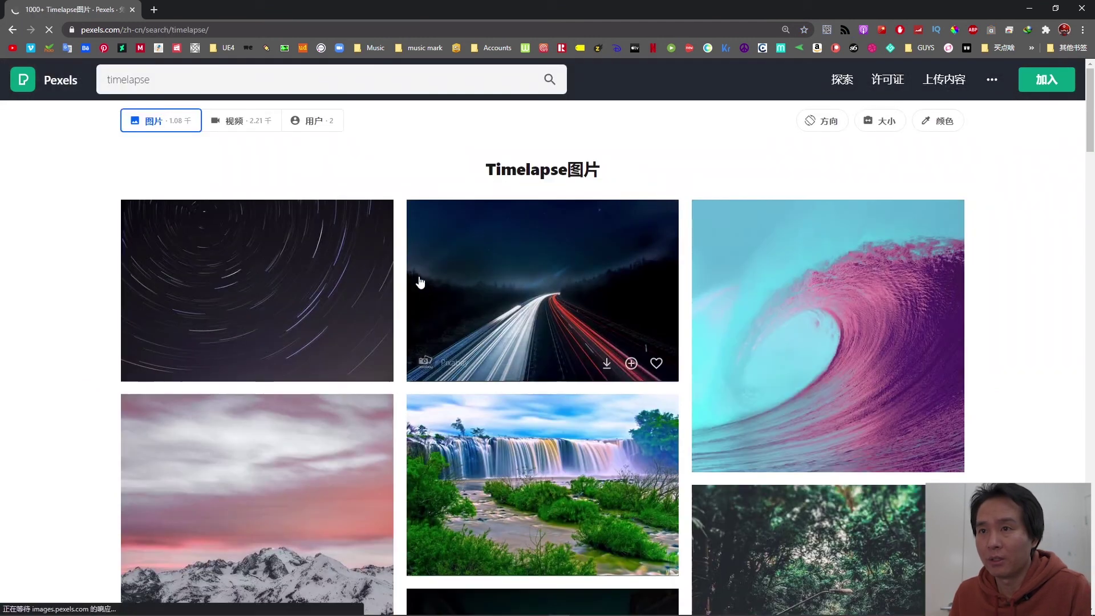
pyautogui.click(238, 125)
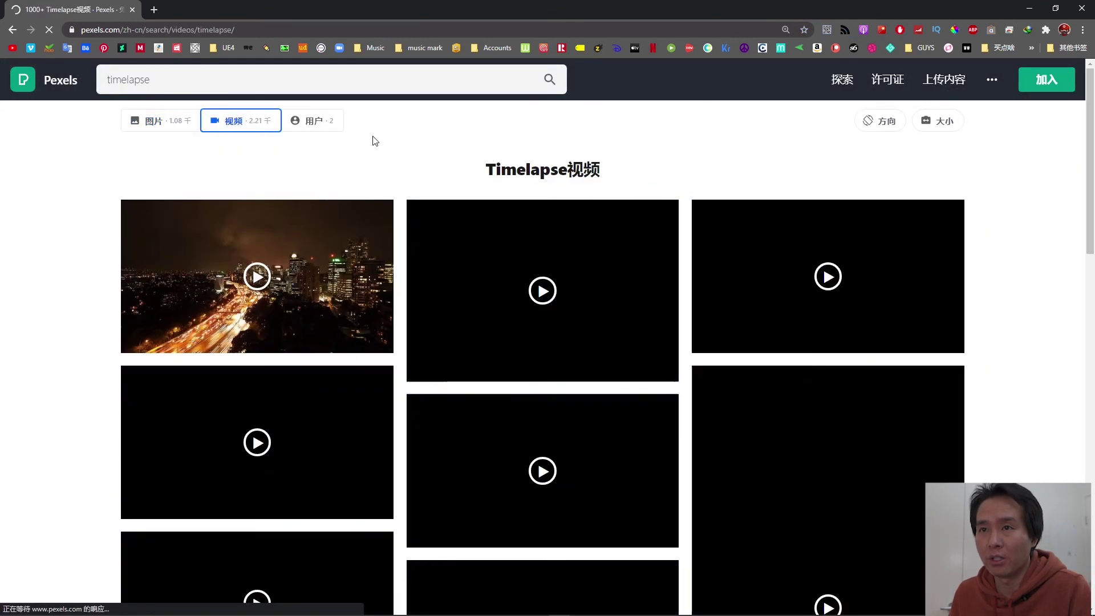
pyautogui.click(497, 380)
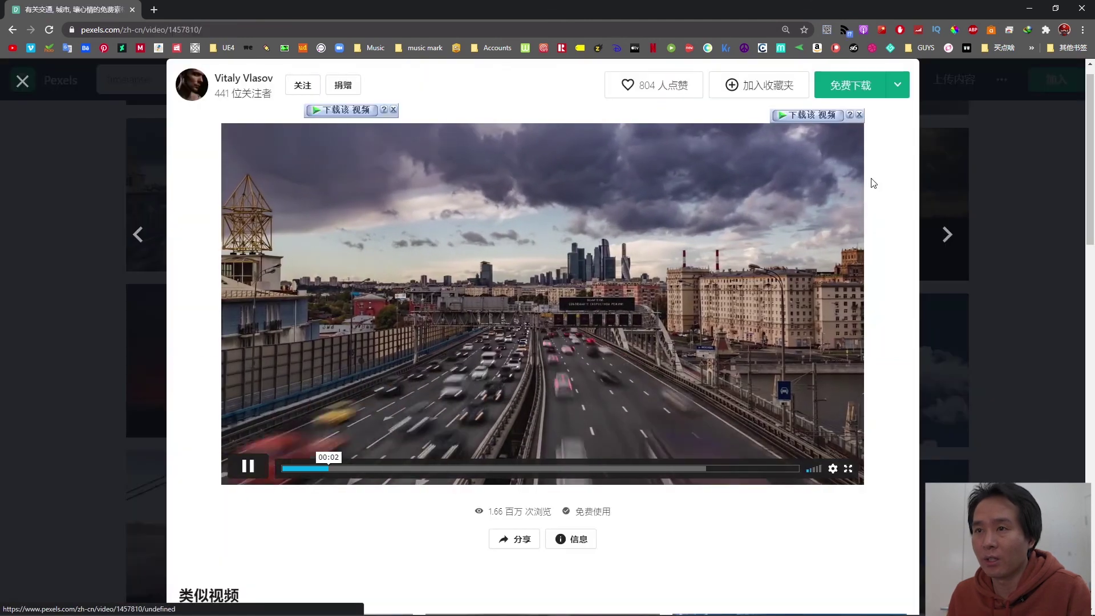
pyautogui.click(954, 102)
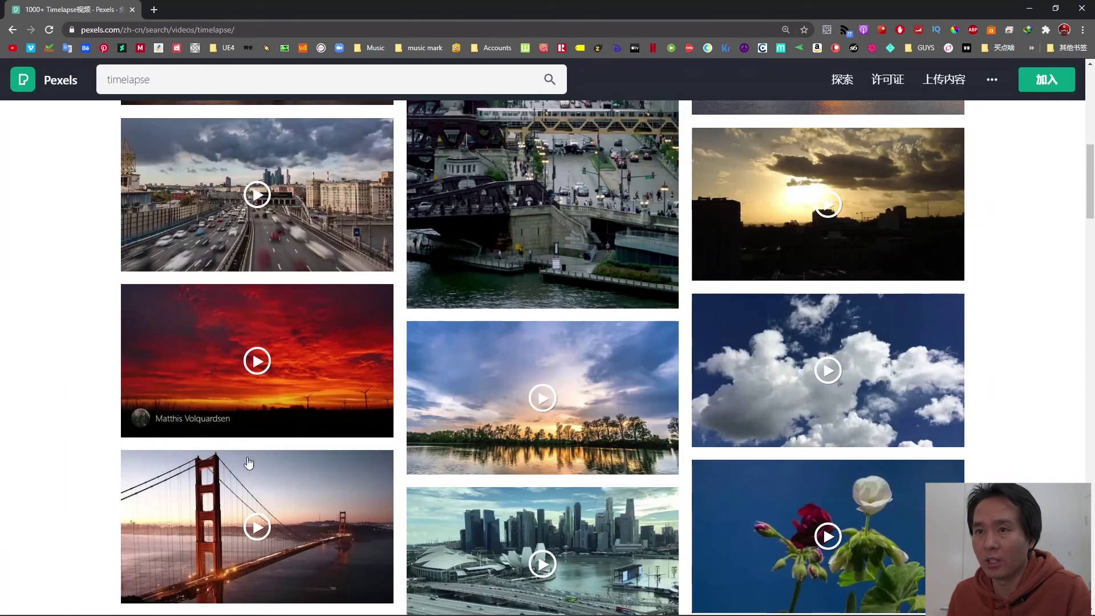
# Step: Open the aerial city timelapse clip and check its available download sizes
pyautogui.scroll(-5, 237, 448)
pyautogui.scroll(-9, 296, 442)
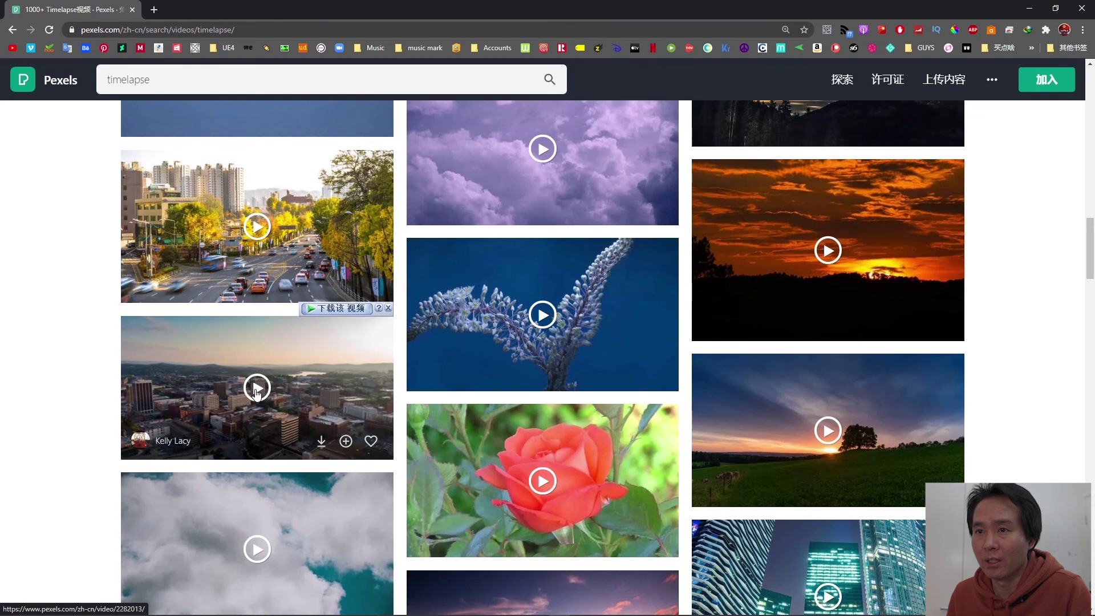
pyautogui.click(255, 394)
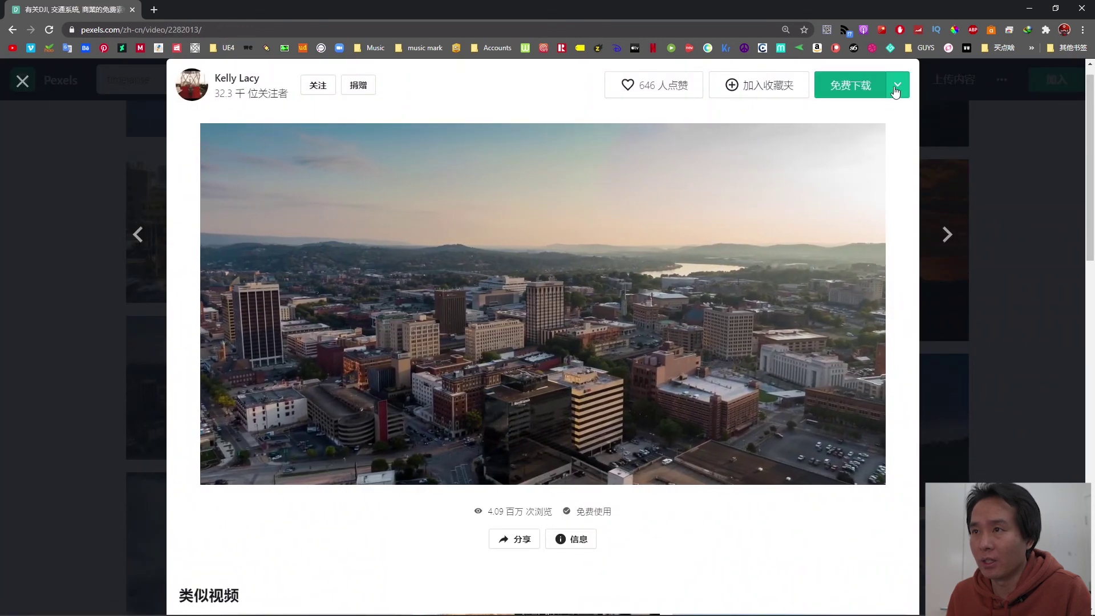
pyautogui.click(898, 84)
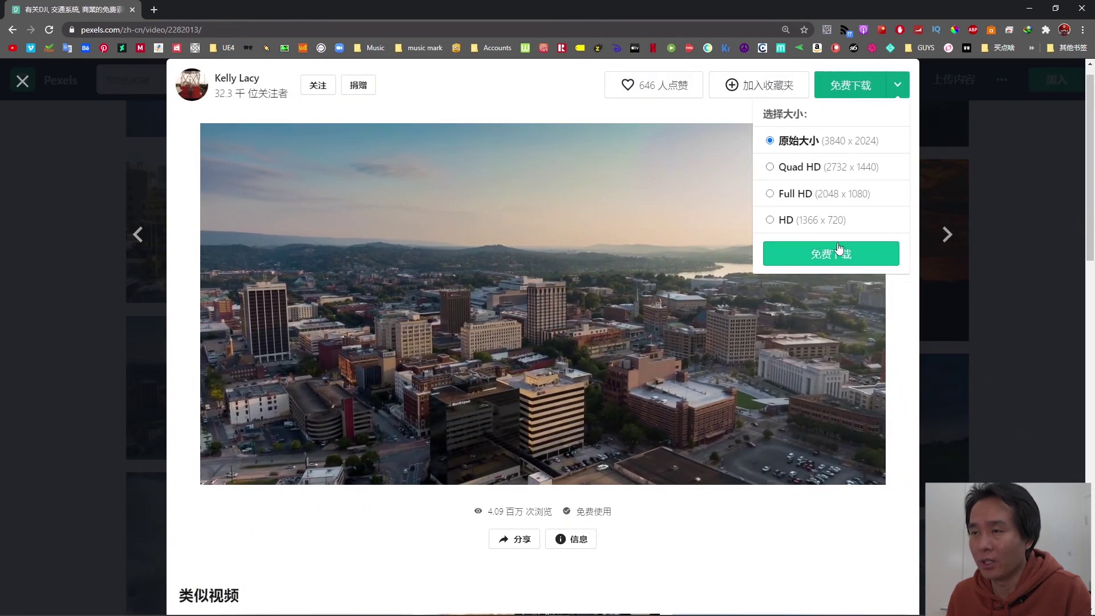
pyautogui.click(100, 371)
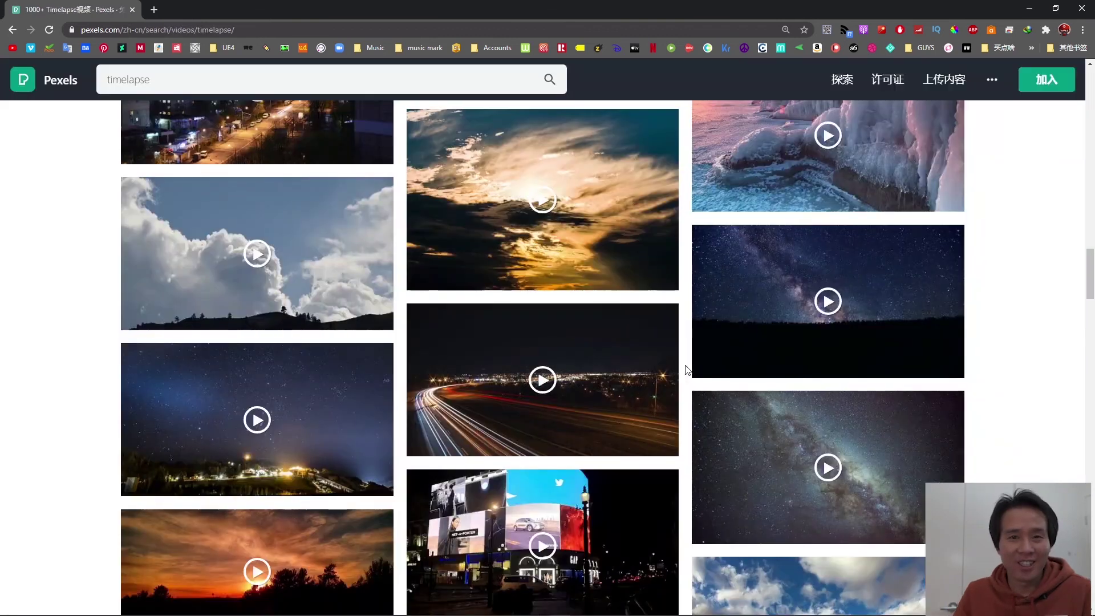